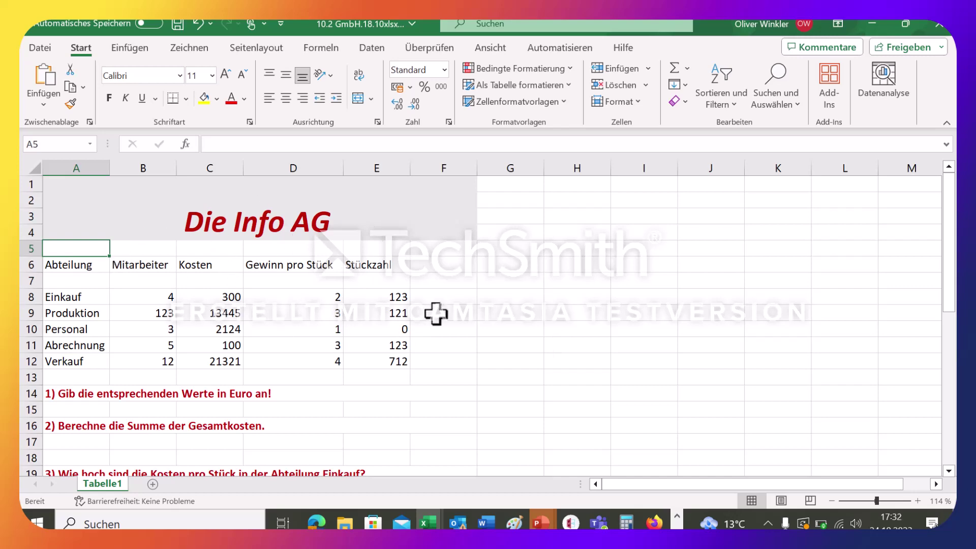
Apply the euro Accounting format to the Kosten and Gewinn pro Stück values in C8:D12.
{"action": "scroll", "coordinate": [349, 369], "scroll_direction": "down", "scroll_amount": 2}
{"action": "scroll", "coordinate": [350, 370], "scroll_direction": "down", "scroll_amount": 6}
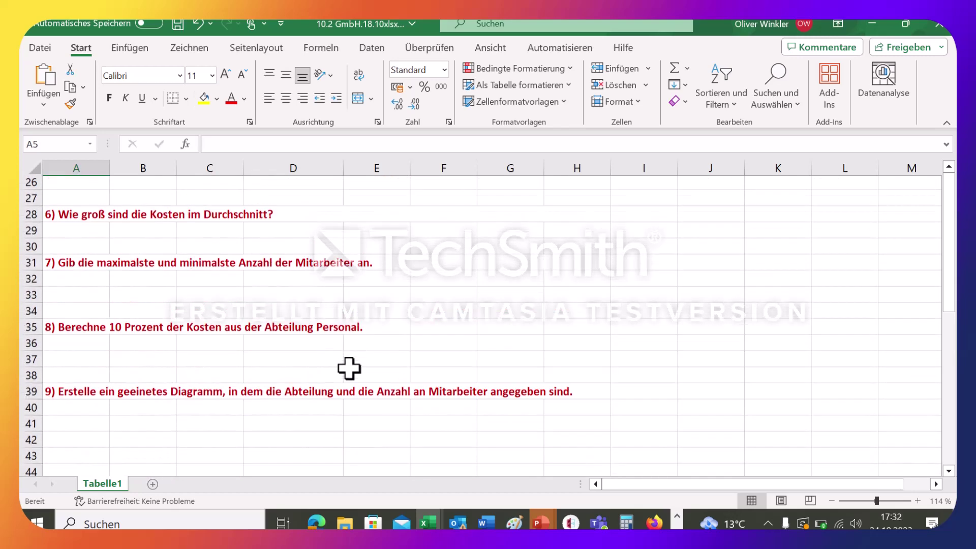
{"action": "scroll", "coordinate": [350, 370], "scroll_direction": "up", "scroll_amount": 3}
{"action": "scroll", "coordinate": [349, 369], "scroll_direction": "up", "scroll_amount": 2}
{"action": "scroll", "coordinate": [350, 370], "scroll_direction": "up", "scroll_amount": 4}
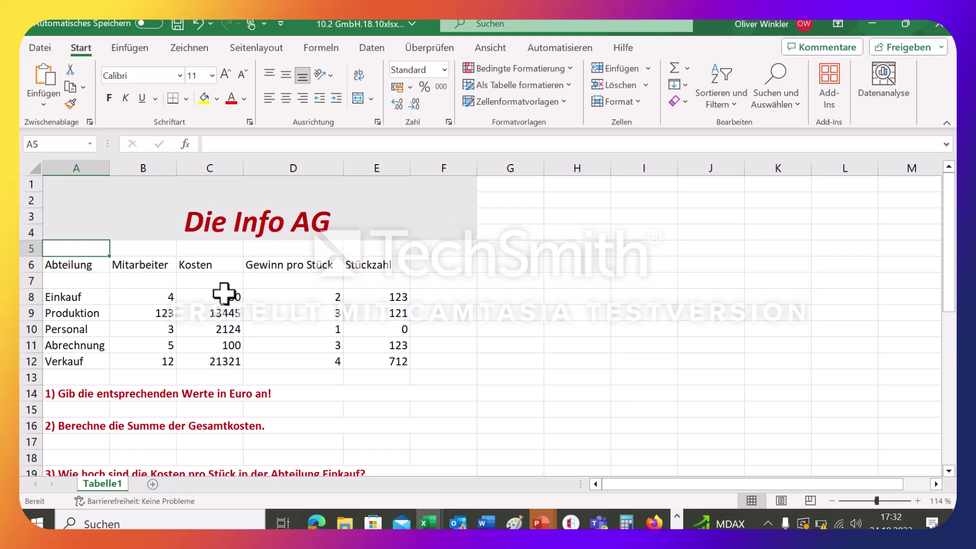
{"action": "mouse_move", "coordinate": [224, 294]}
{"action": "left_mouse_down"}
{"action": "mouse_move", "coordinate": [329, 343]}
{"action": "mouse_move", "coordinate": [336, 362]}
{"action": "left_mouse_up"}
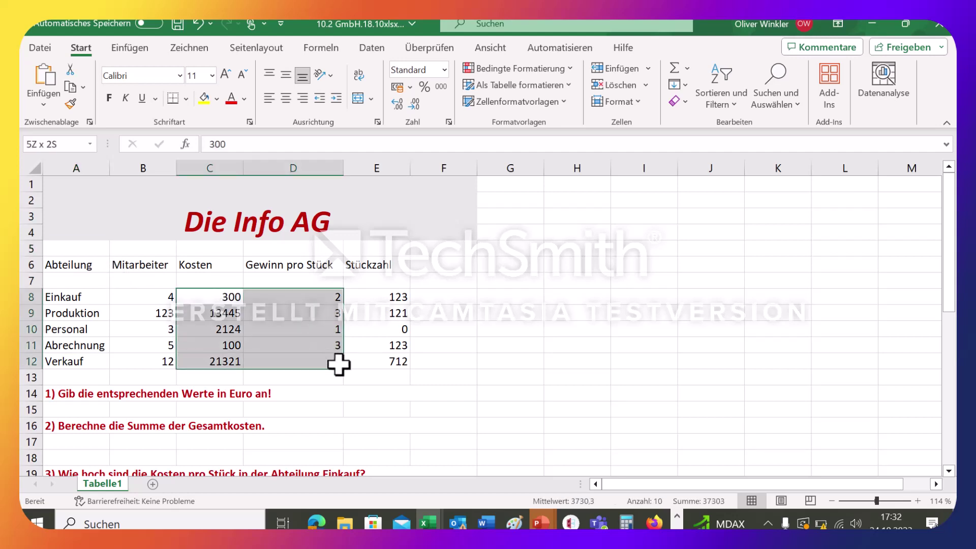
{"action": "left_click", "coordinate": [397, 87]}
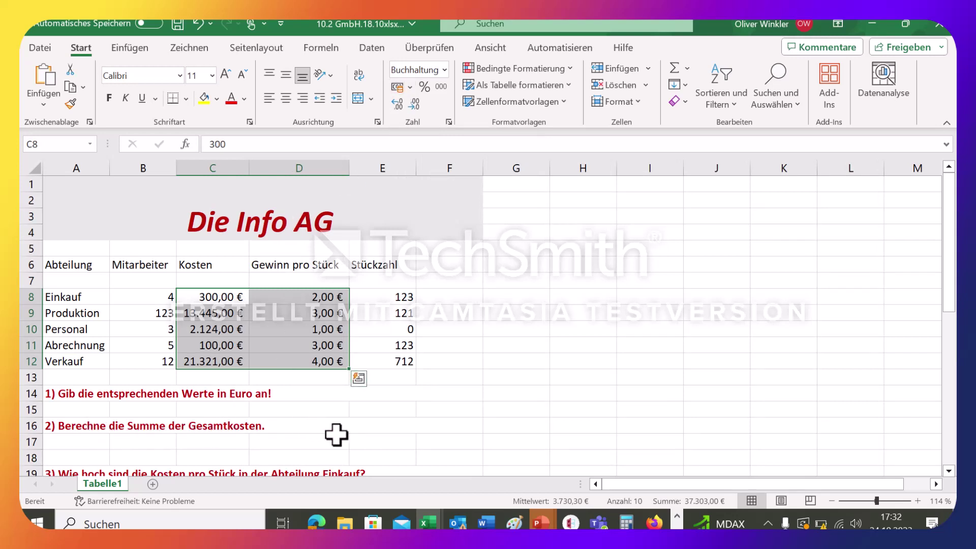
Enter =SUMME(C8:C12) in B17 to total all Kosten as 37.290,00 €.
{"action": "left_click", "coordinate": [76, 443]}
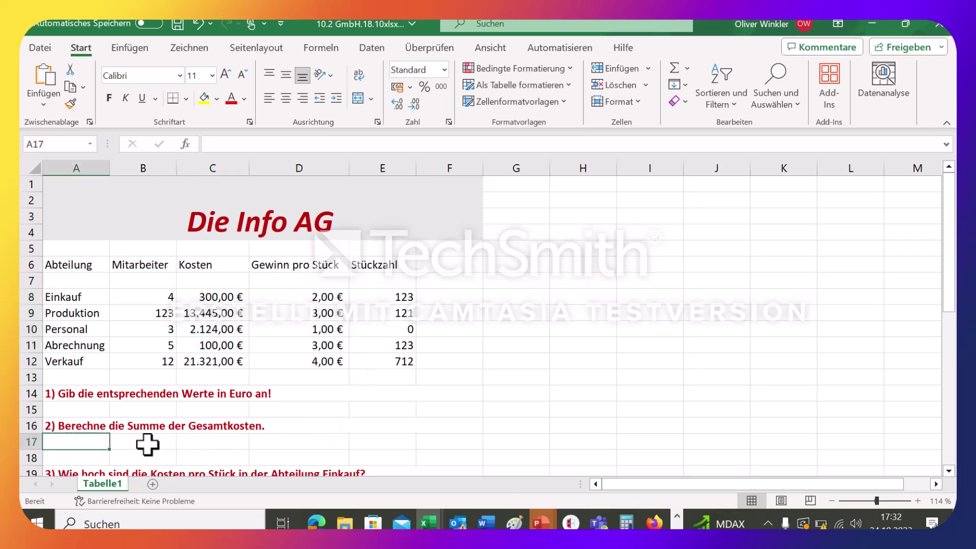
{"action": "left_click", "coordinate": [151, 445]}
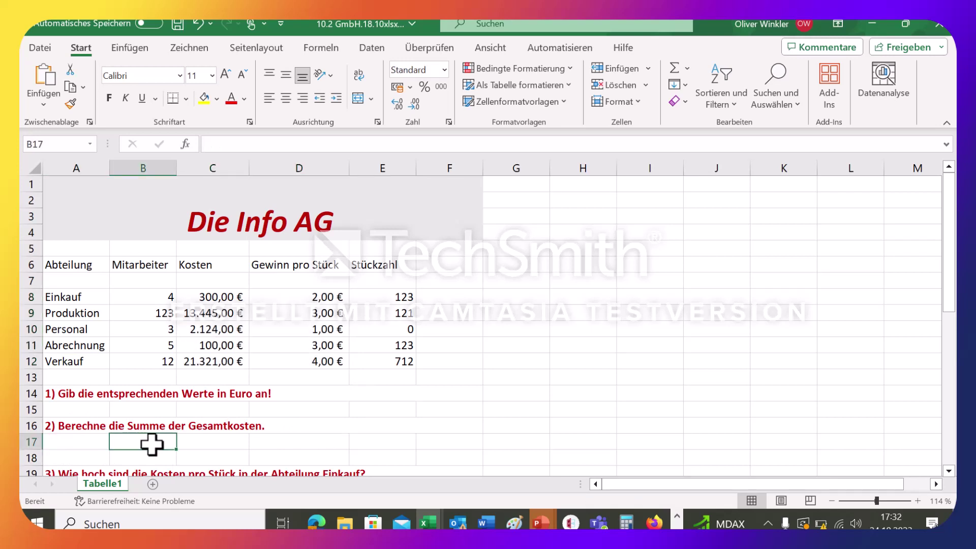
{"action": "type", "text": "="}
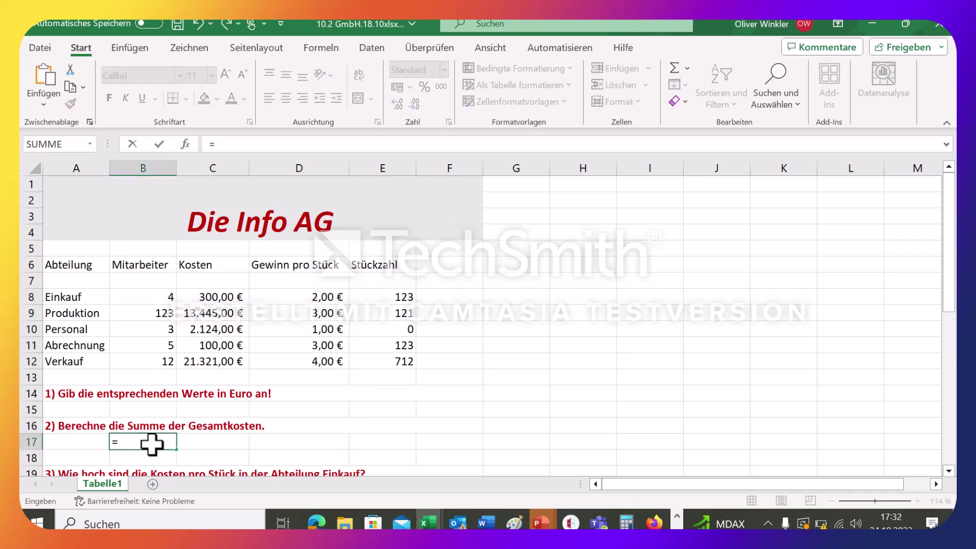
{"action": "type", "text": "s"}
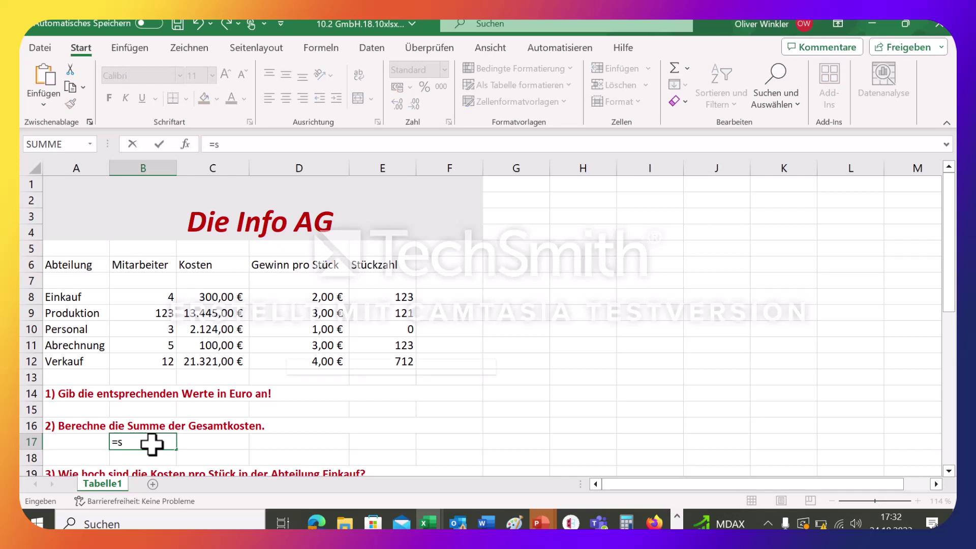
{"action": "type", "text": "umm"}
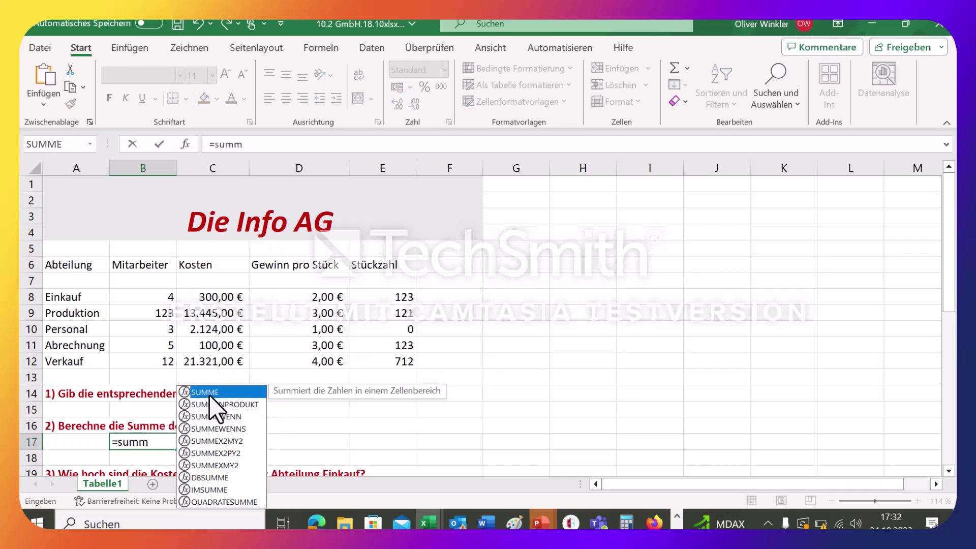
{"action": "double_click", "coordinate": [207, 392]}
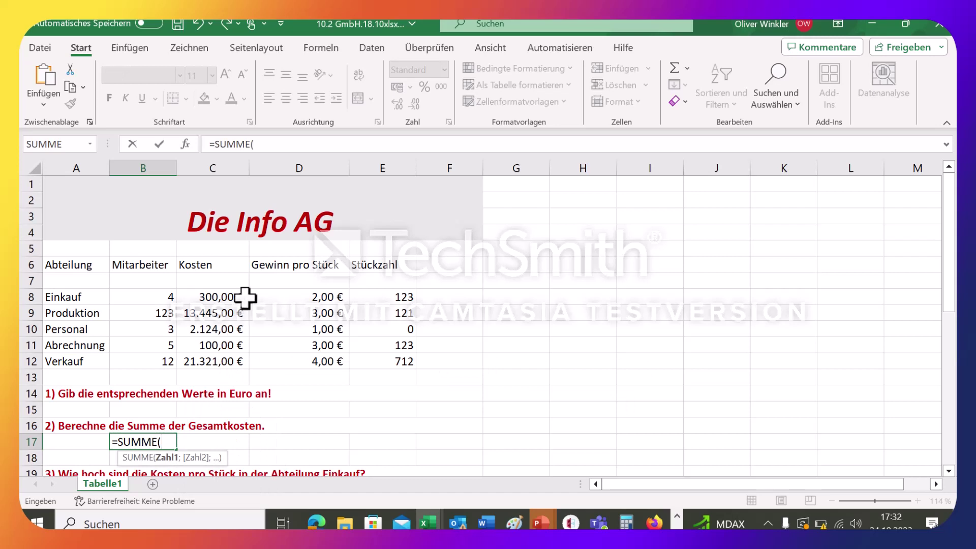
{"action": "left_click", "coordinate": [214, 296]}
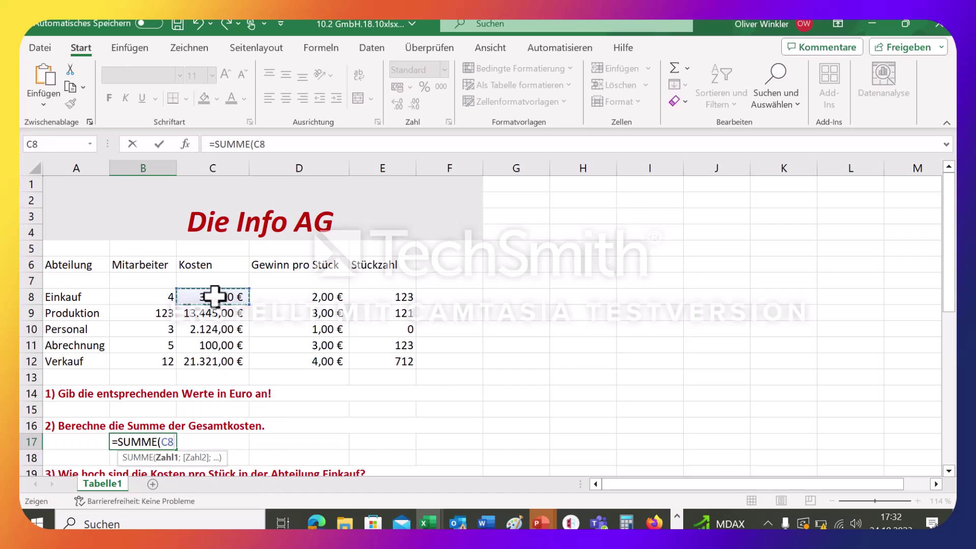
{"action": "left_click_drag", "start_coordinate": [214, 296], "coordinate": [192, 360]}
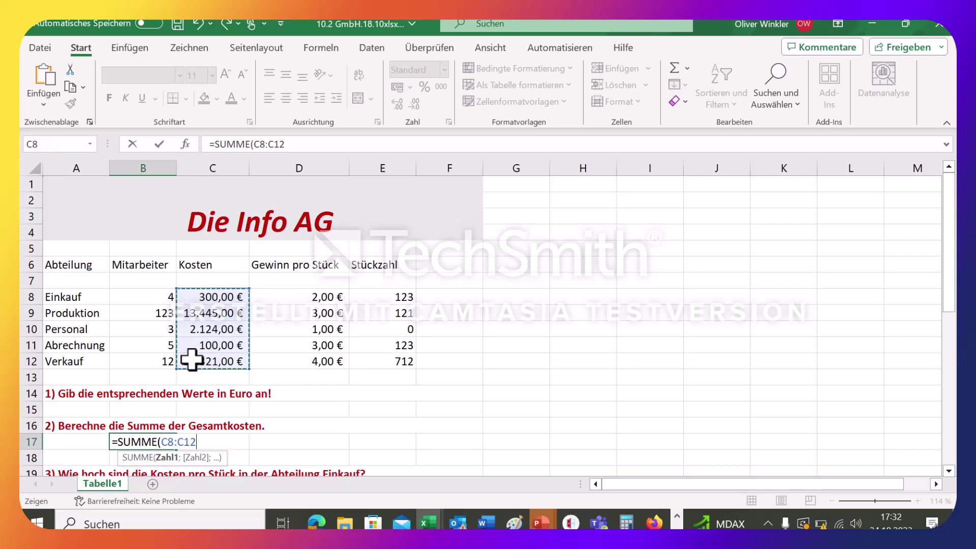
{"action": "type", "text": ")"}
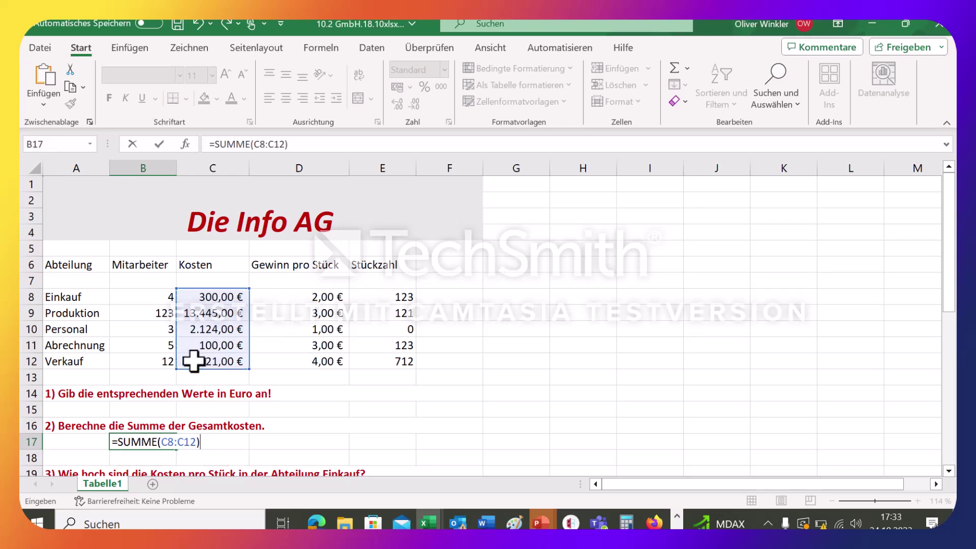
{"action": "key", "text": "Return"}
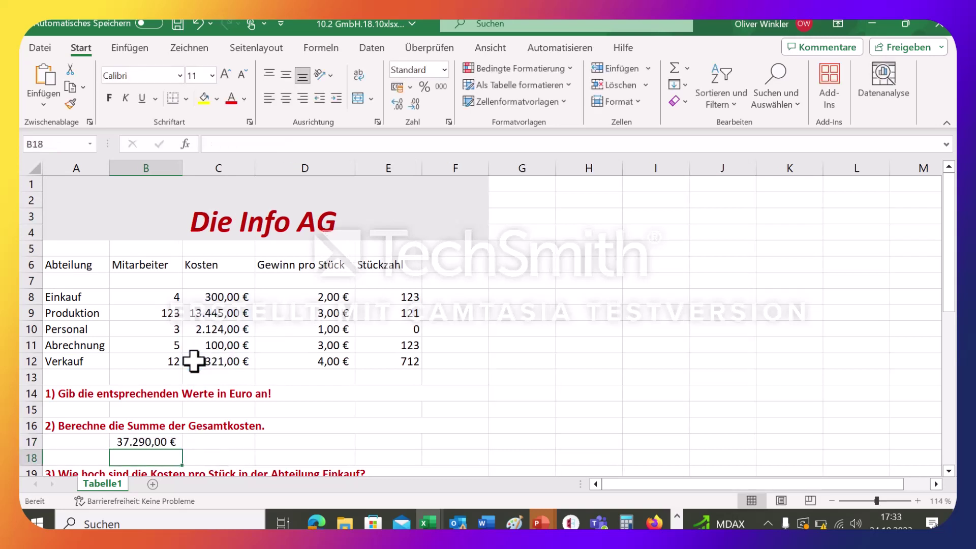
{"action": "scroll", "coordinate": [194, 361], "scroll_direction": "down", "scroll_amount": 1}
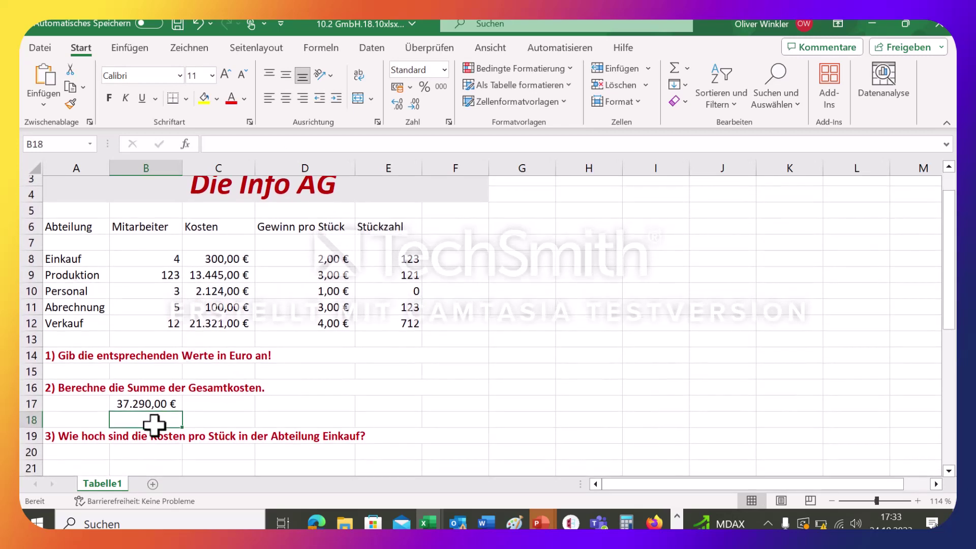
{"action": "scroll", "coordinate": [154, 425], "scroll_direction": "up", "scroll_amount": 1}
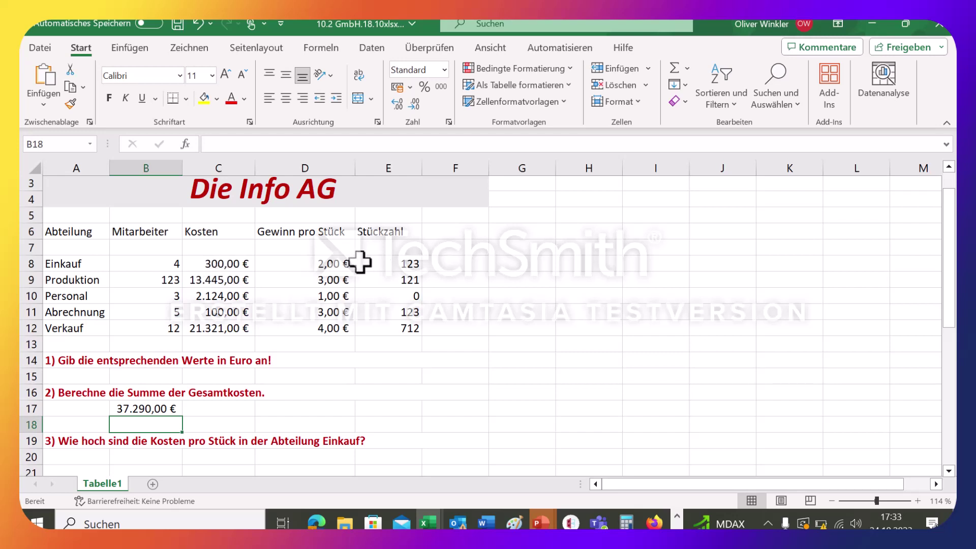
Enter =C8/E8 in B20 for the Einkauf cost per piece, 2,44 €.
{"action": "left_click", "coordinate": [163, 460]}
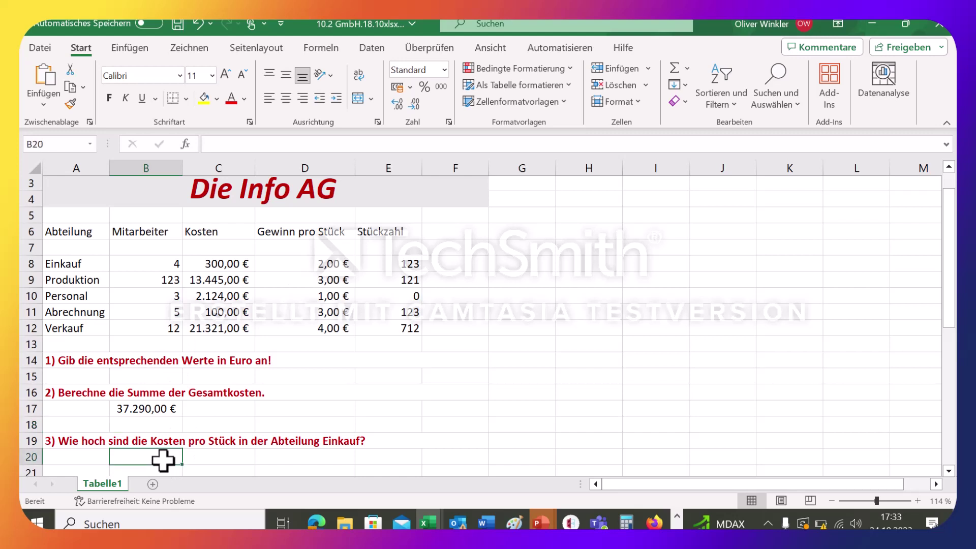
{"action": "type", "text": "="}
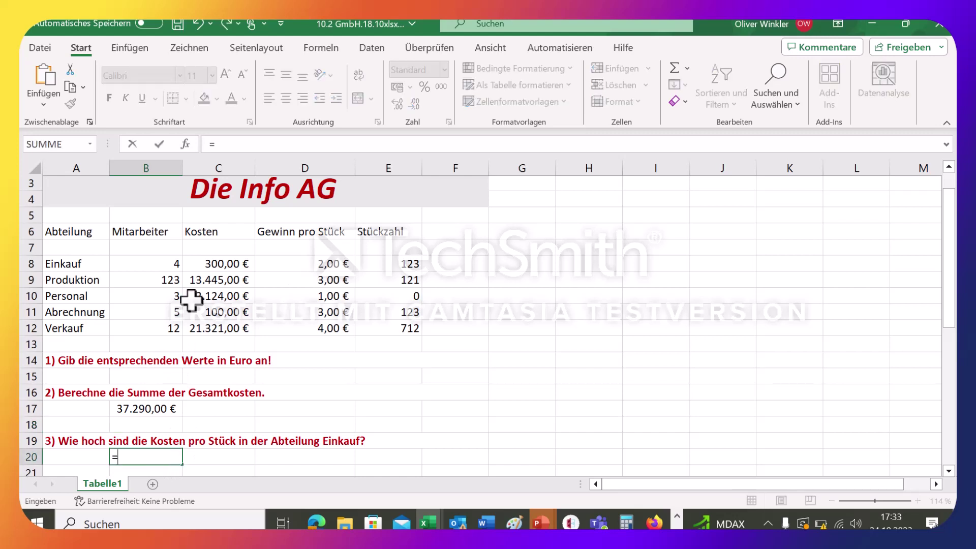
{"action": "left_click", "coordinate": [214, 264]}
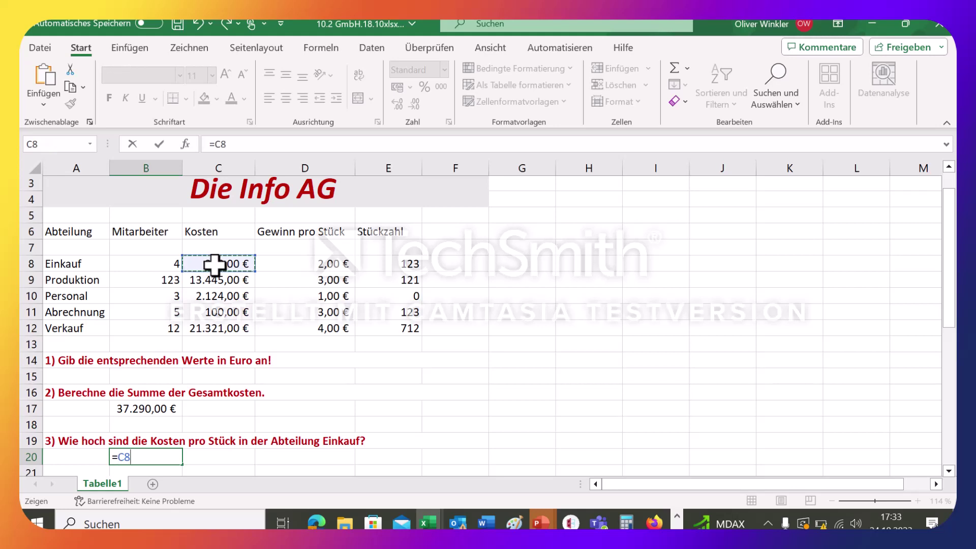
{"action": "type", "text": "/"}
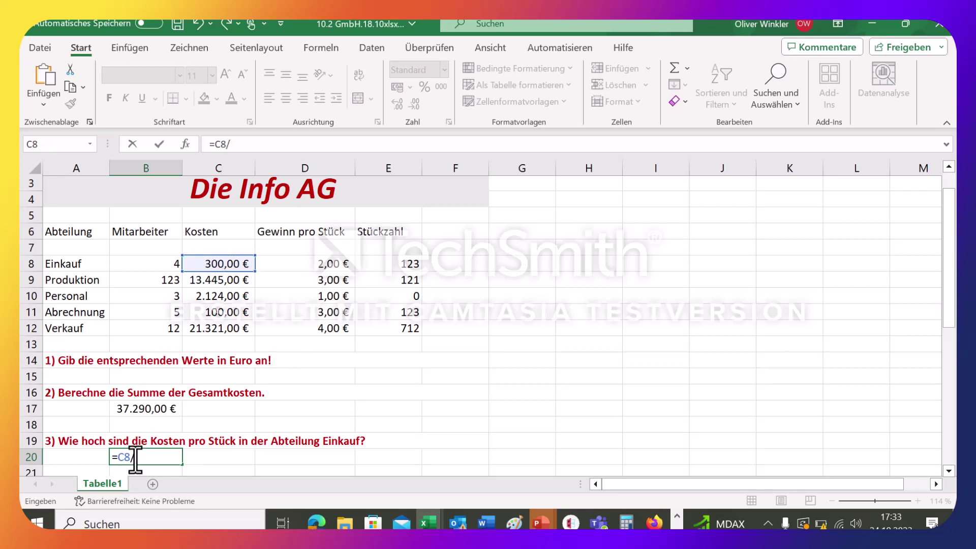
{"action": "left_click", "coordinate": [399, 264]}
{"action": "key", "text": "Return"}
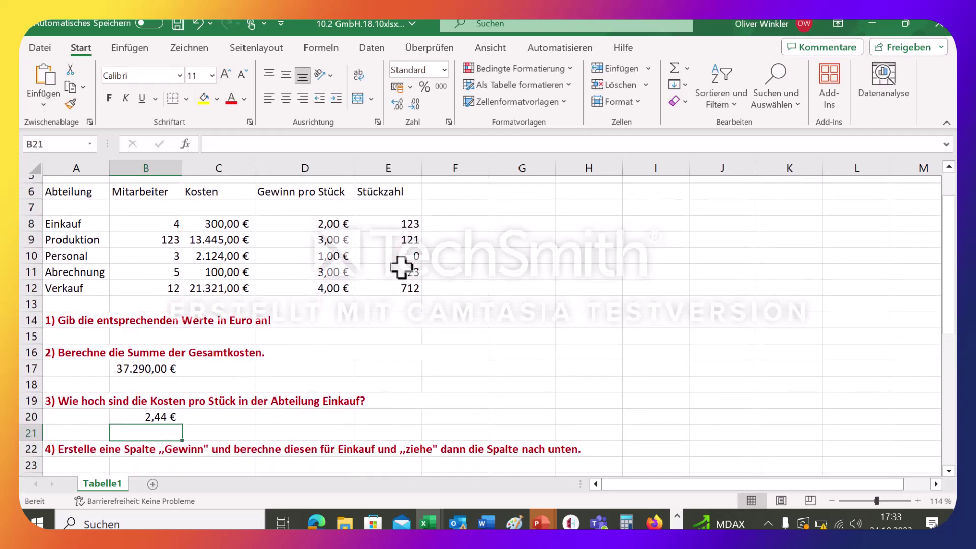
{"action": "scroll", "coordinate": [401, 267], "scroll_direction": "down", "scroll_amount": 1}
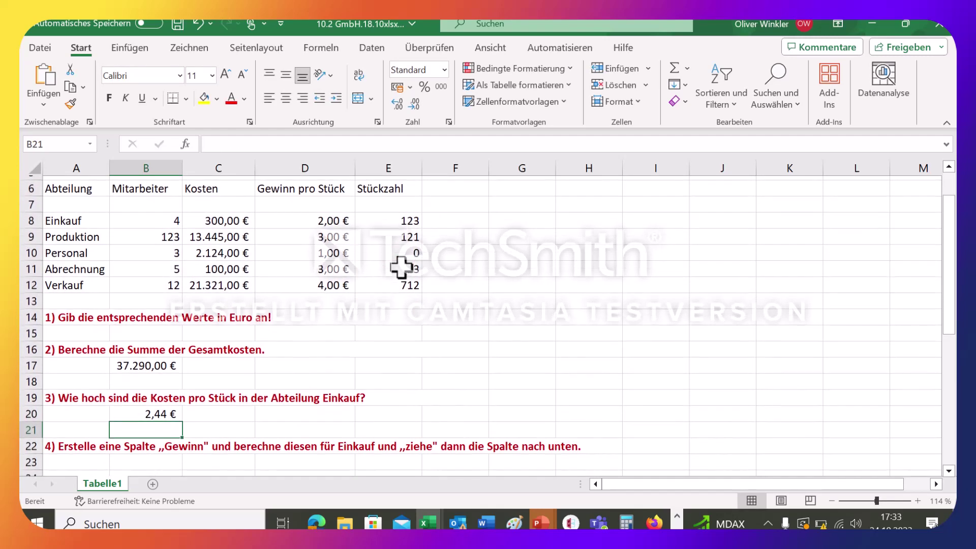
{"action": "scroll", "coordinate": [401, 267], "scroll_direction": "down", "scroll_amount": 1}
{"action": "scroll", "coordinate": [401, 267], "scroll_direction": "down", "scroll_amount": 1}
{"action": "scroll", "coordinate": [401, 267], "scroll_direction": "down", "scroll_amount": 1}
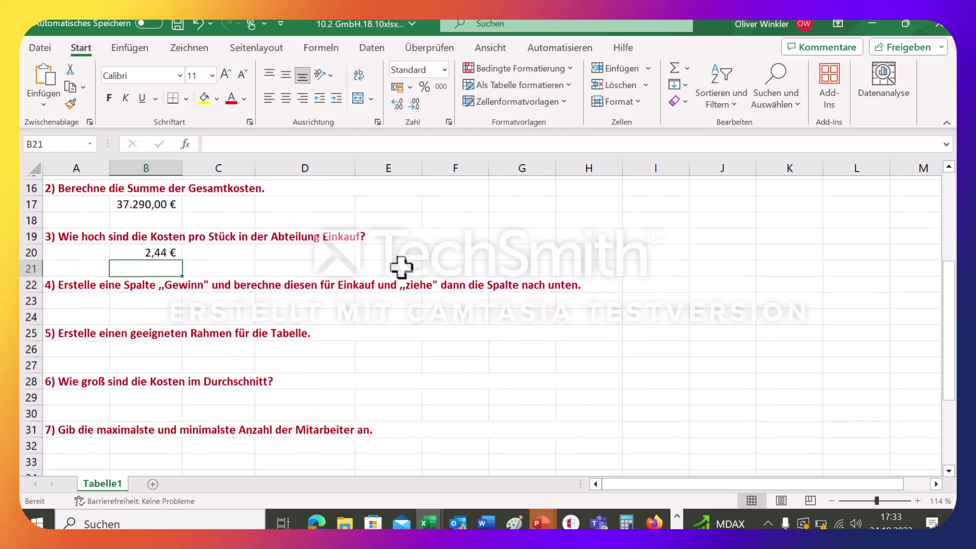
{"action": "scroll", "coordinate": [402, 267], "scroll_direction": "down", "scroll_amount": 1}
{"action": "scroll", "coordinate": [401, 267], "scroll_direction": "down", "scroll_amount": 1}
{"action": "scroll", "coordinate": [402, 267], "scroll_direction": "down", "scroll_amount": 1}
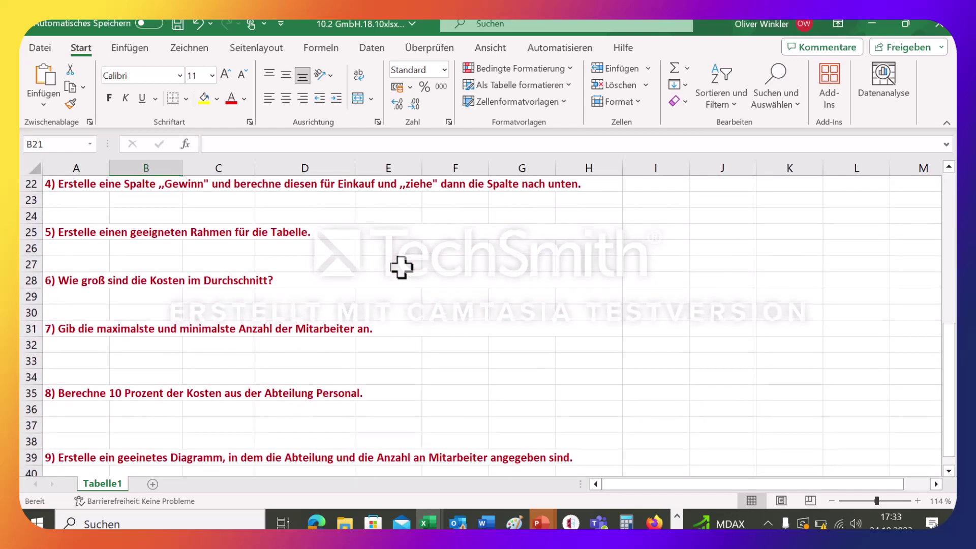
{"action": "scroll", "coordinate": [401, 267], "scroll_direction": "up", "scroll_amount": 8}
Add a Gewinn header in F6 and enter =D8*E8 in F8.
{"action": "left_click", "coordinate": [468, 268]}
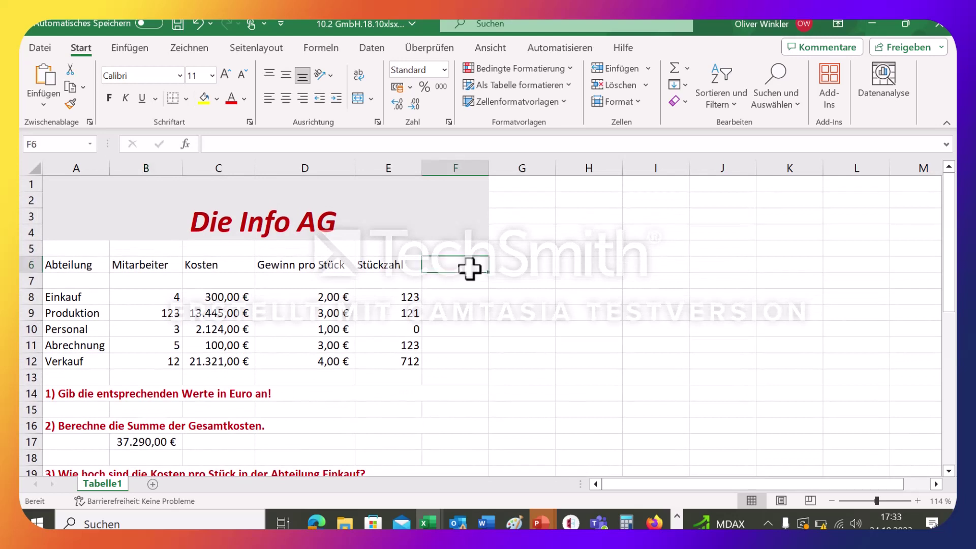
{"action": "type", "text": "G"}
{"action": "type", "text": "ewinn"}
{"action": "left_click", "coordinate": [460, 300]}
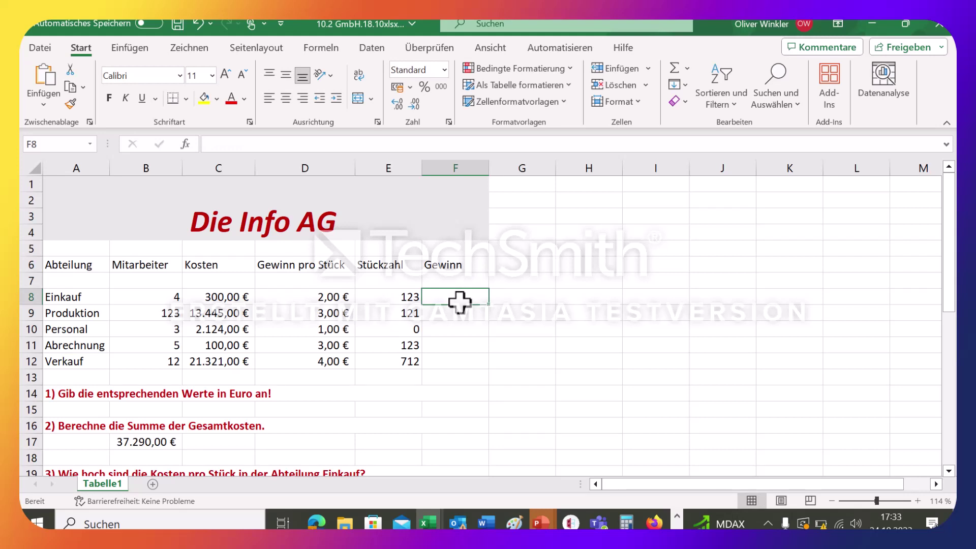
{"action": "type", "text": "="}
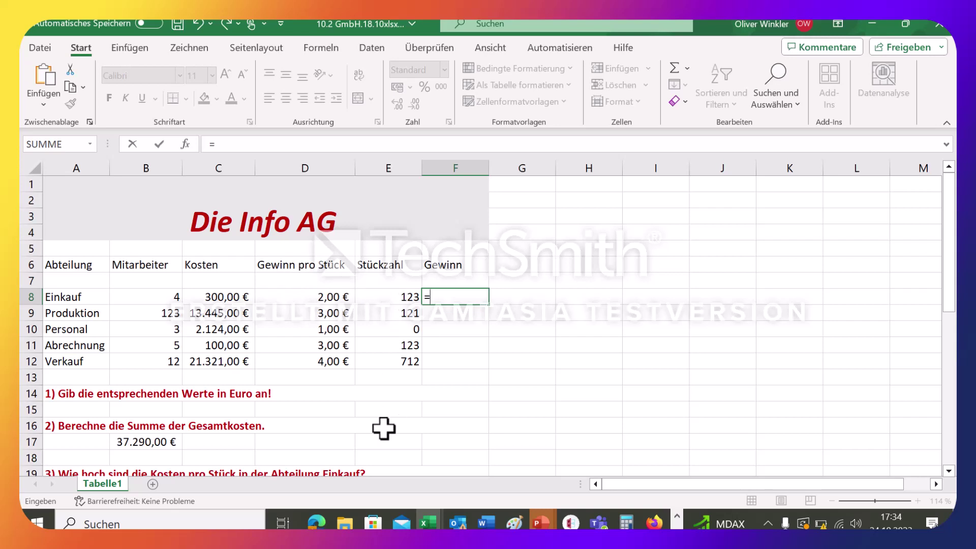
{"action": "left_click", "coordinate": [305, 299]}
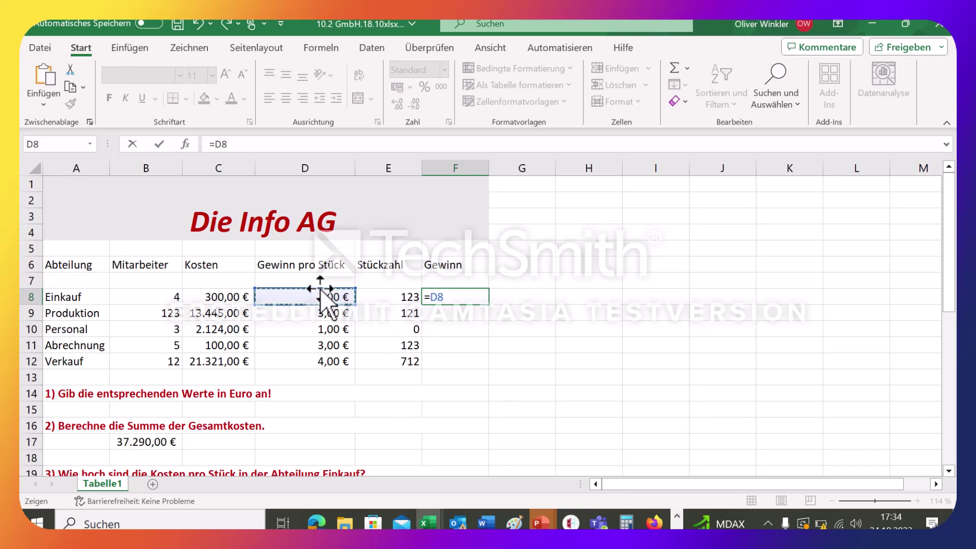
{"action": "type", "text": "*"}
{"action": "left_click", "coordinate": [398, 297]}
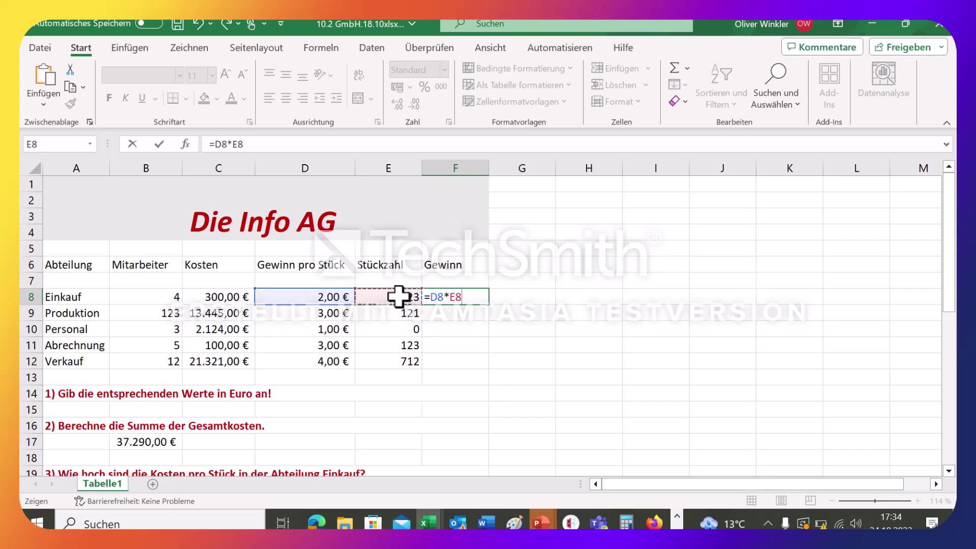
{"action": "key", "text": "Return"}
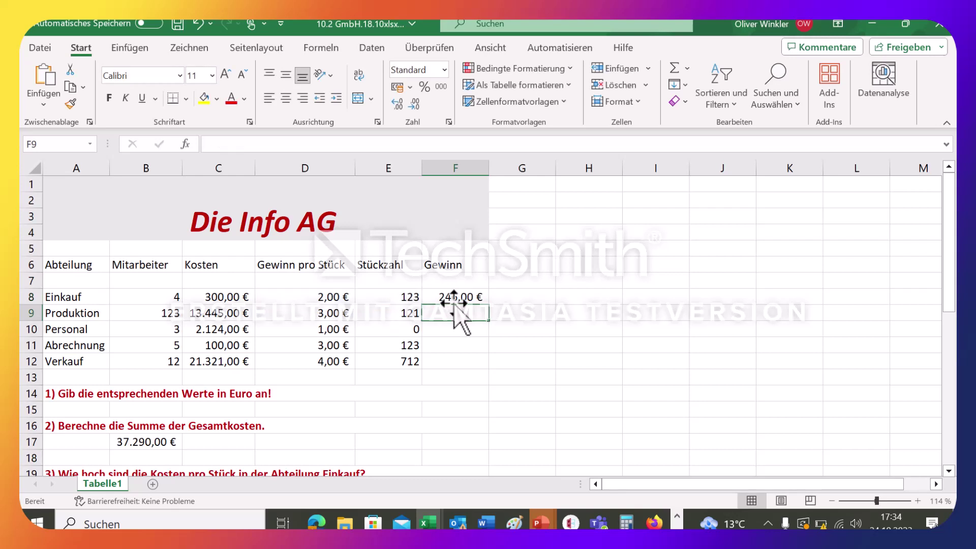
Fill the Gewinn formula down to F12, giving 246,00 € through 2.848,00 €.
{"action": "left_click", "coordinate": [464, 297]}
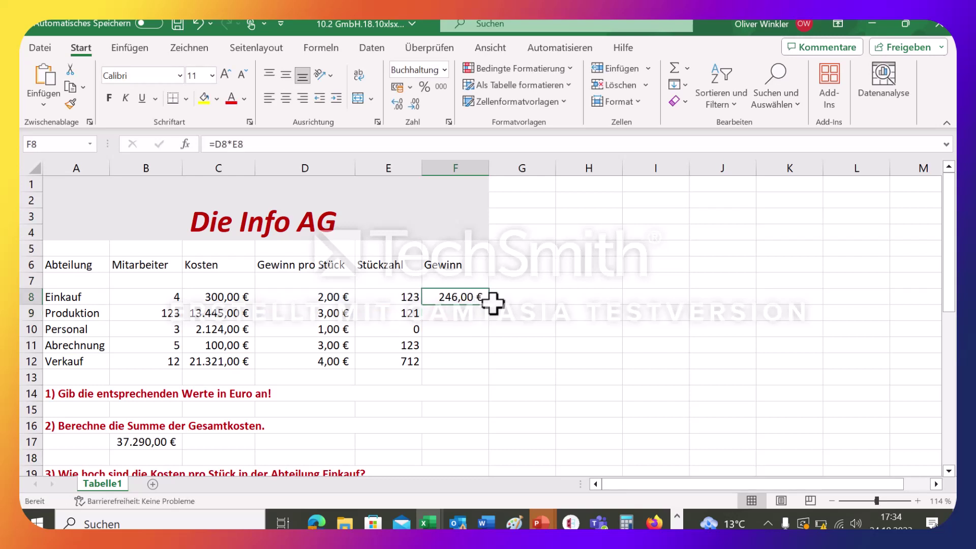
{"action": "left_click_drag", "start_coordinate": [489, 304], "coordinate": [488, 365]}
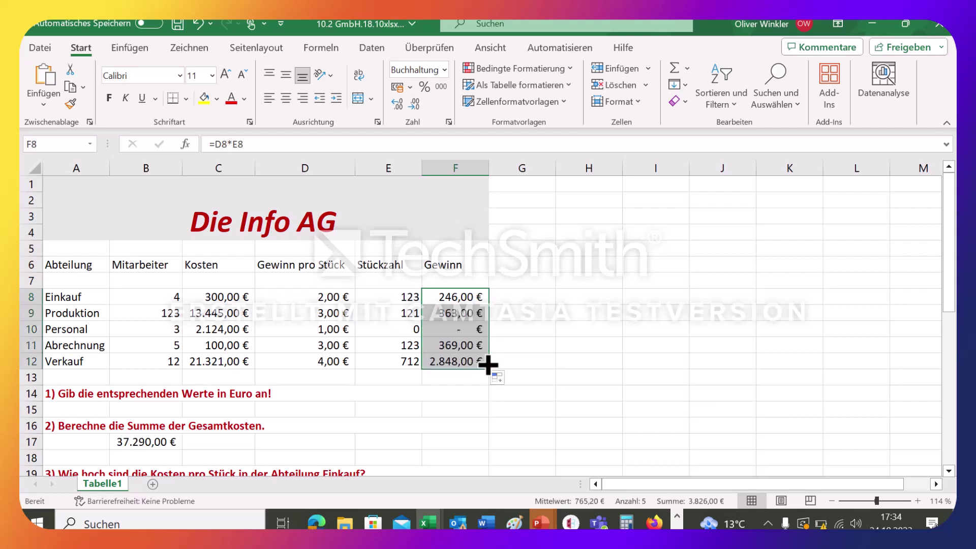
{"action": "left_click", "coordinate": [477, 377]}
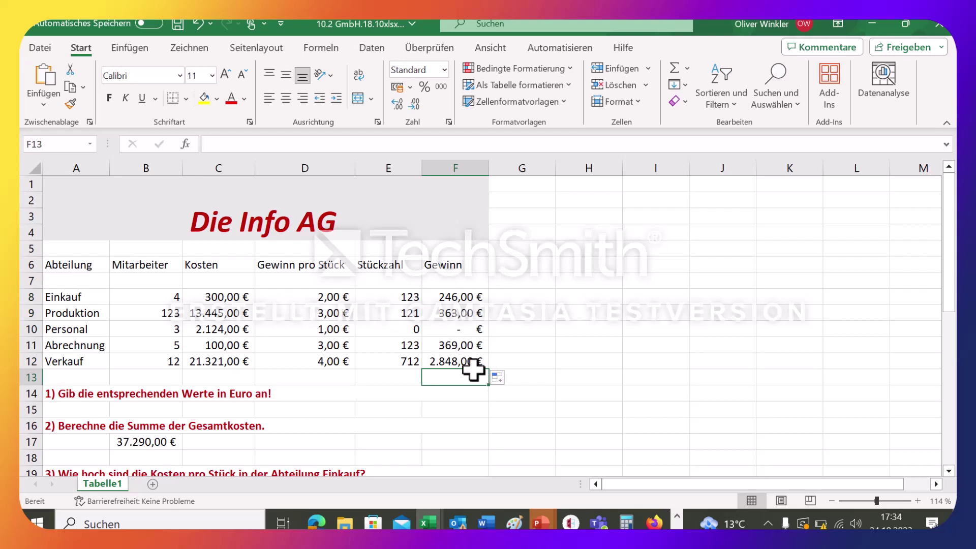
{"action": "left_click", "coordinate": [455, 295]}
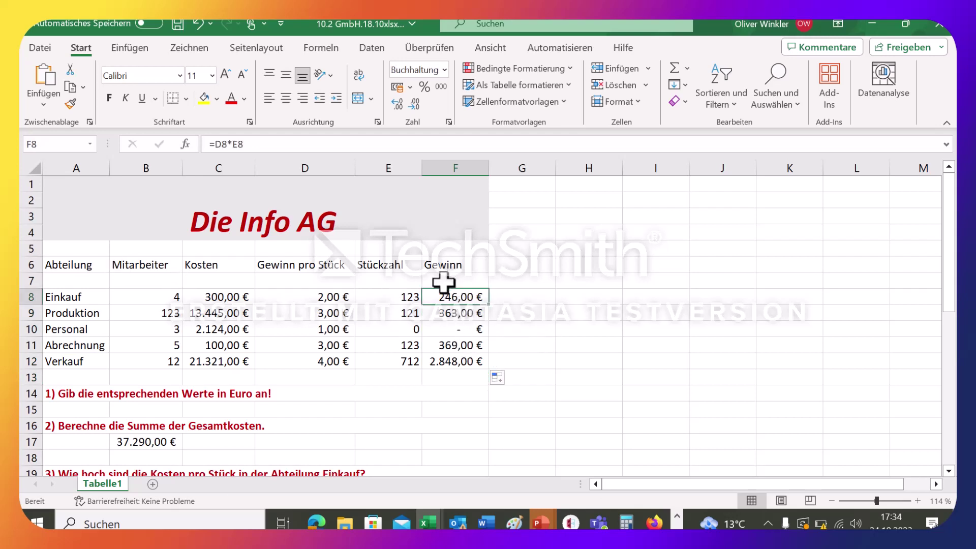
Select the department table A6:F12, from the Abteilung header to the Verkauf row.
{"action": "scroll", "coordinate": [620, 360], "scroll_direction": "down", "scroll_amount": 2}
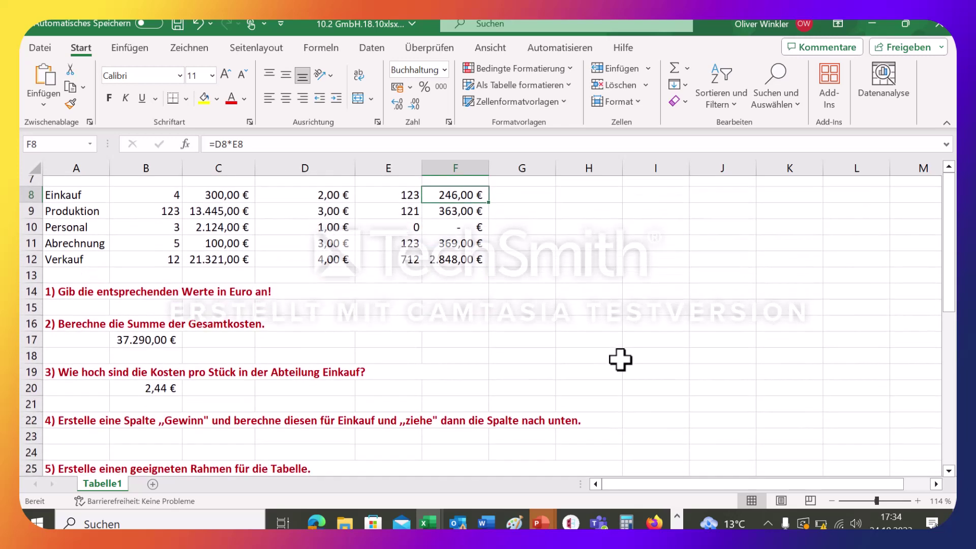
{"action": "scroll", "coordinate": [621, 360], "scroll_direction": "down", "scroll_amount": 1}
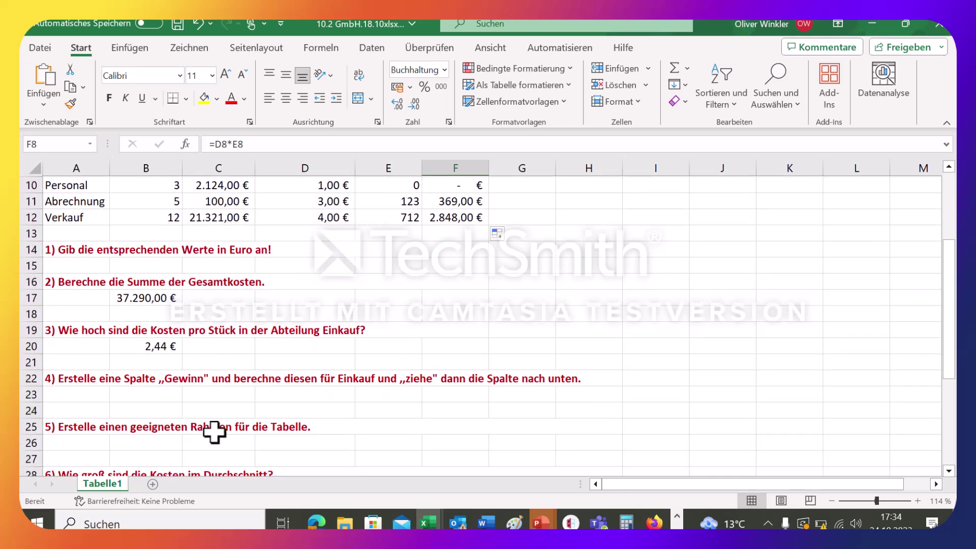
{"action": "scroll", "coordinate": [214, 432], "scroll_direction": "up", "scroll_amount": 3}
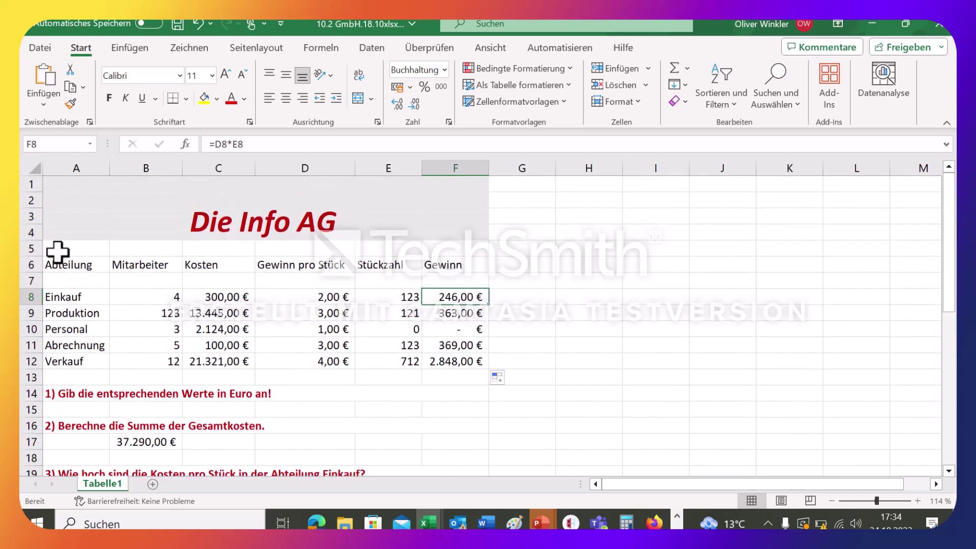
{"action": "left_click_drag", "start_coordinate": [62, 262], "coordinate": [459, 366]}
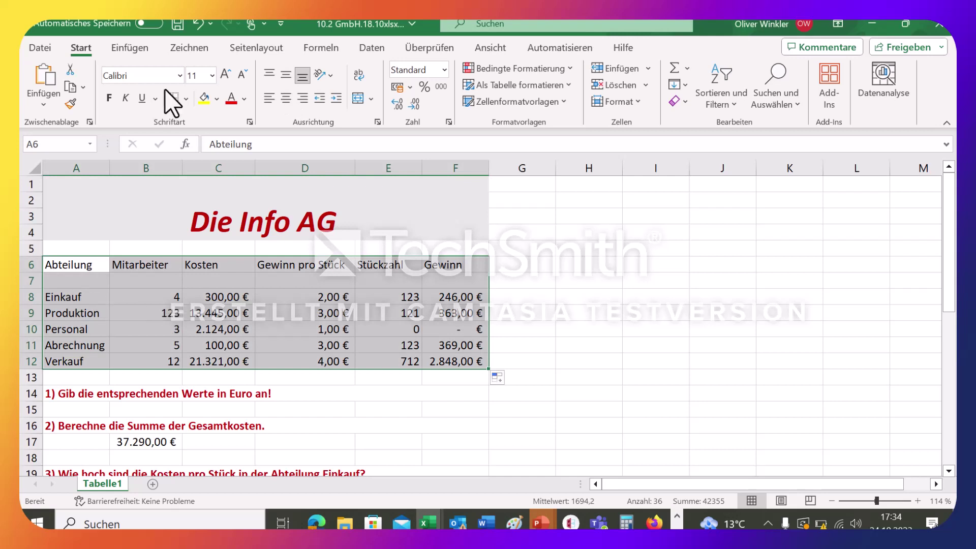
{"action": "left_click", "coordinate": [133, 51]}
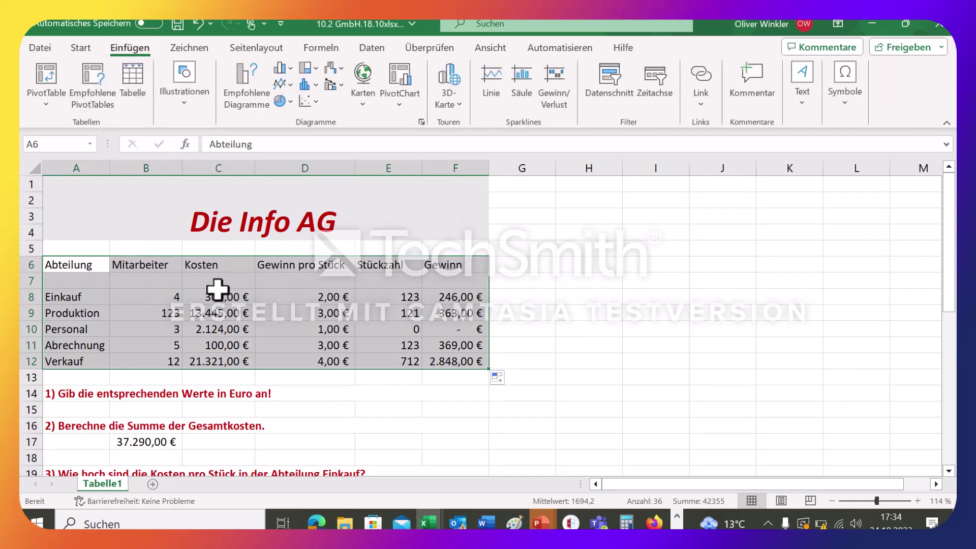
Apply dark red outer and inner borders to the table through Zellen formatieren.
{"action": "right_click", "coordinate": [155, 294]}
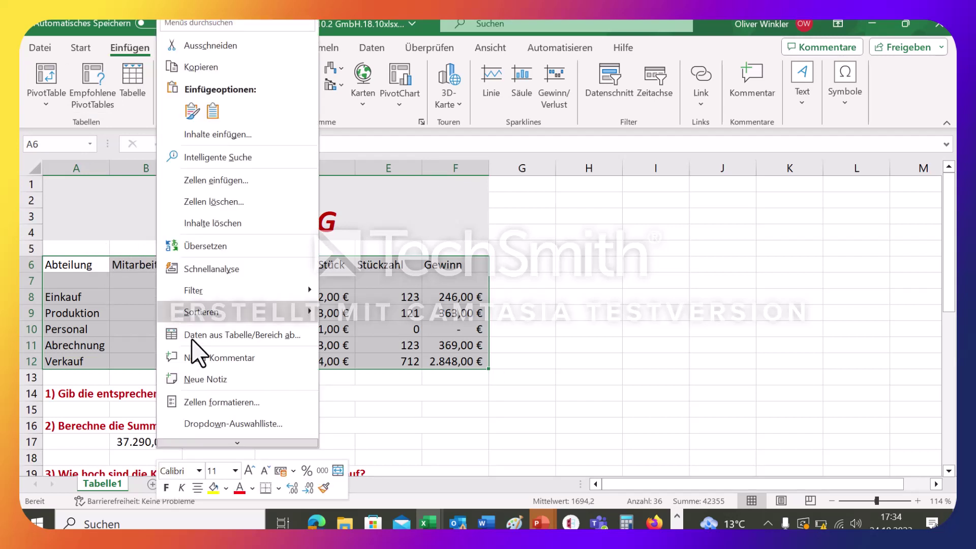
{"action": "left_click", "coordinate": [248, 403]}
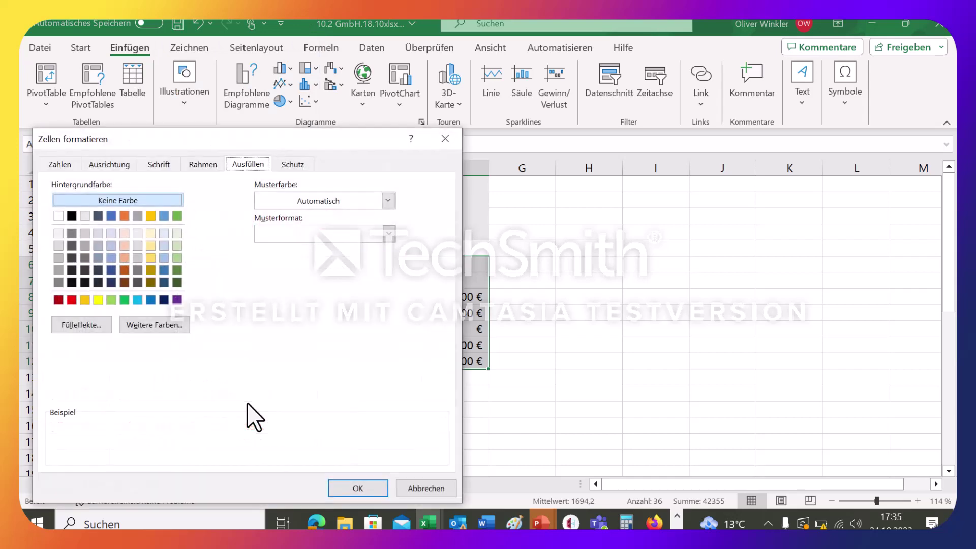
{"action": "left_click", "coordinate": [205, 164]}
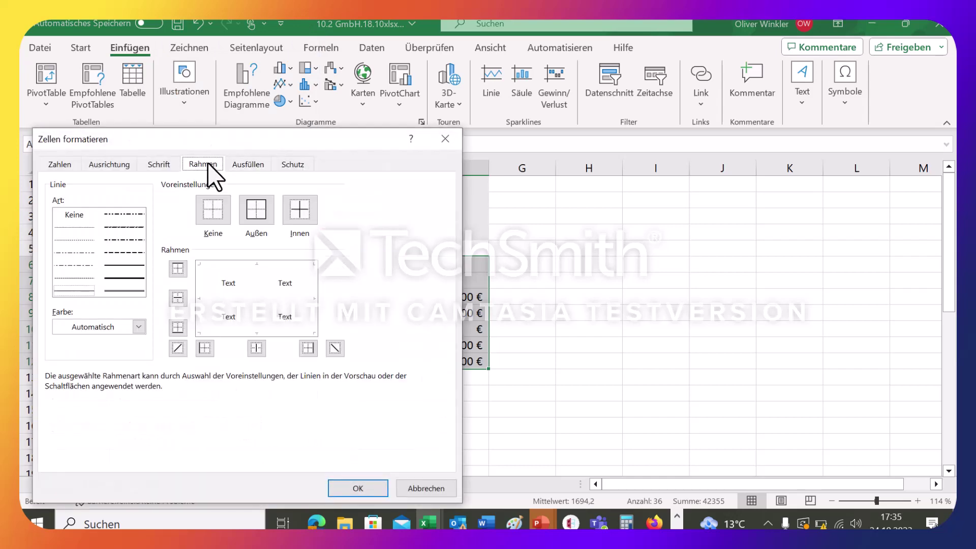
{"action": "left_click", "coordinate": [260, 216]}
{"action": "left_click", "coordinate": [299, 206]}
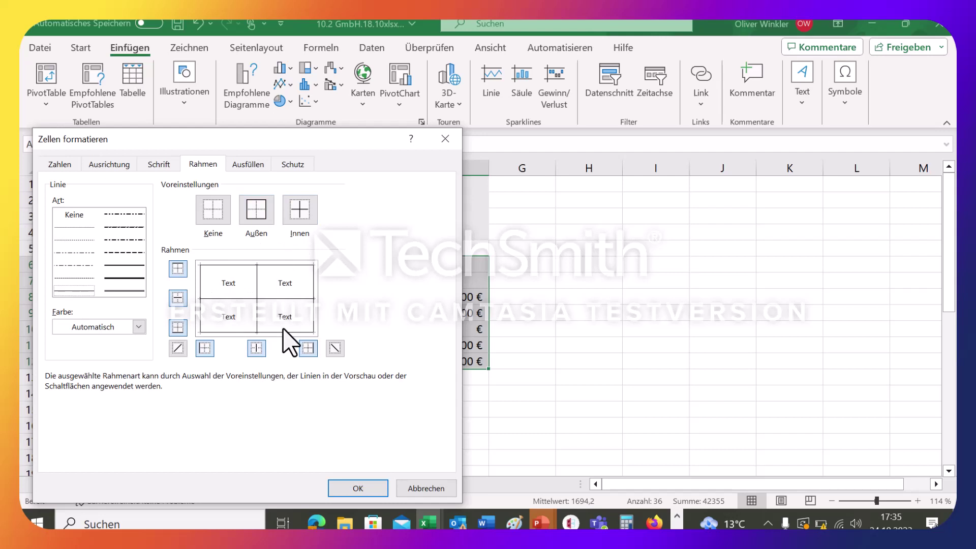
{"action": "left_click", "coordinate": [86, 327]}
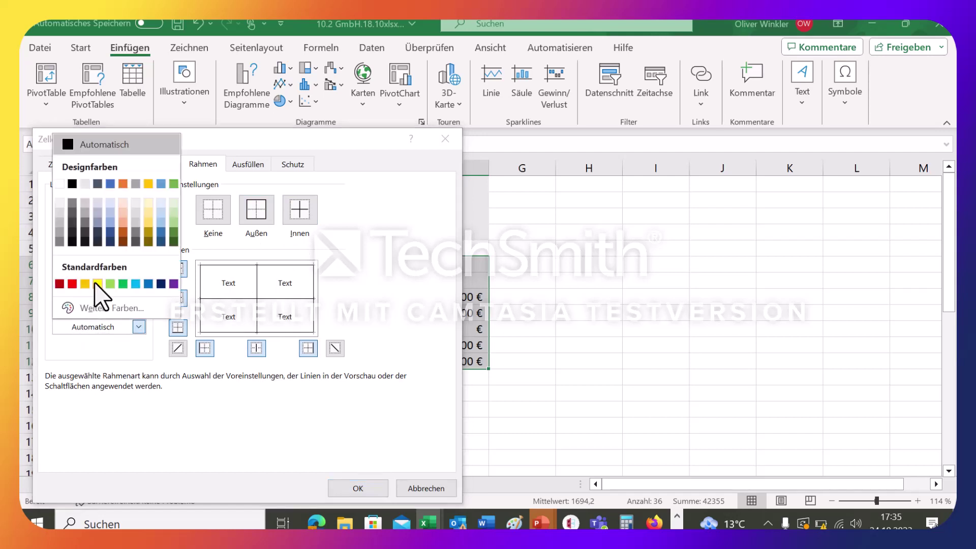
{"action": "left_click", "coordinate": [60, 283]}
{"action": "left_click", "coordinate": [358, 489]}
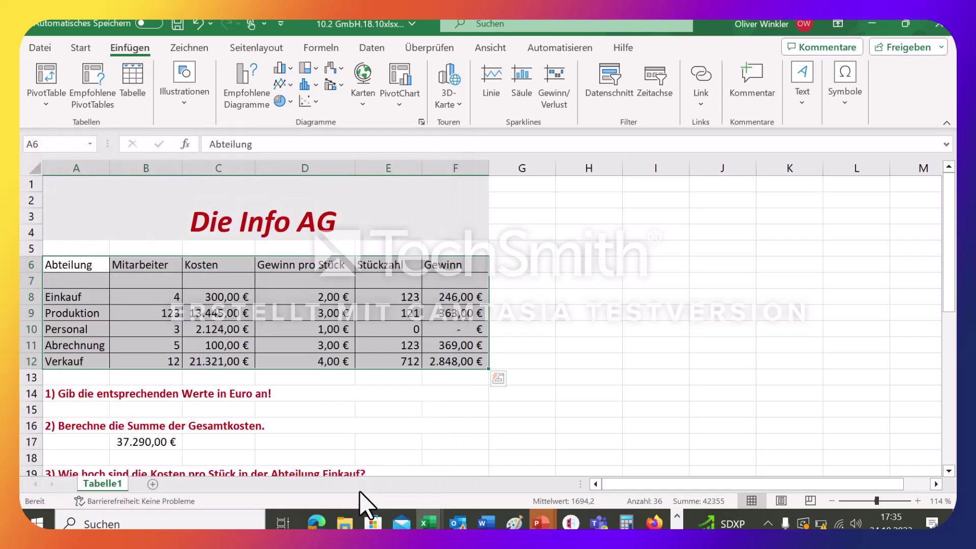
{"action": "left_click", "coordinate": [405, 426]}
{"action": "scroll", "coordinate": [405, 426], "scroll_direction": "down", "scroll_amount": 5}
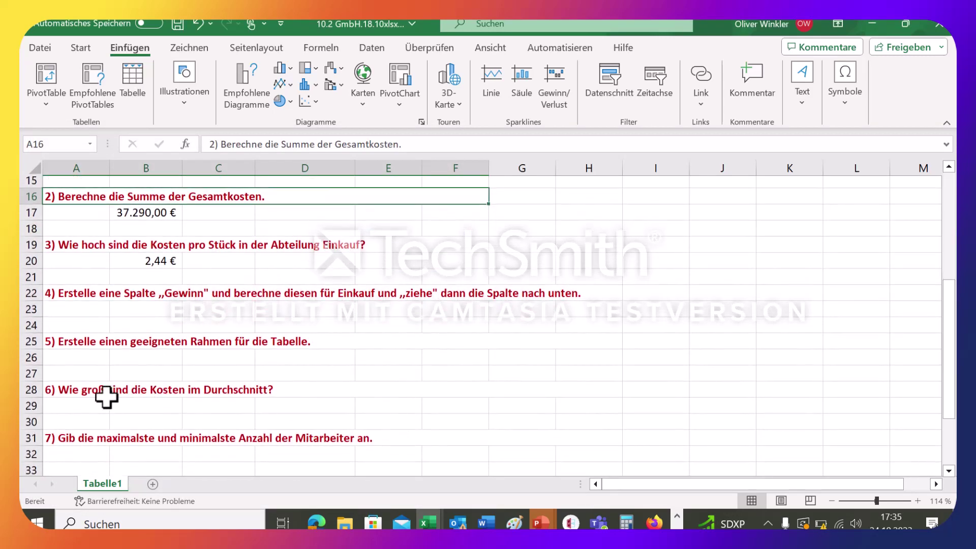
{"action": "scroll", "coordinate": [181, 405], "scroll_direction": "up", "scroll_amount": 2}
{"action": "scroll", "coordinate": [181, 405], "scroll_direction": "up", "scroll_amount": 3}
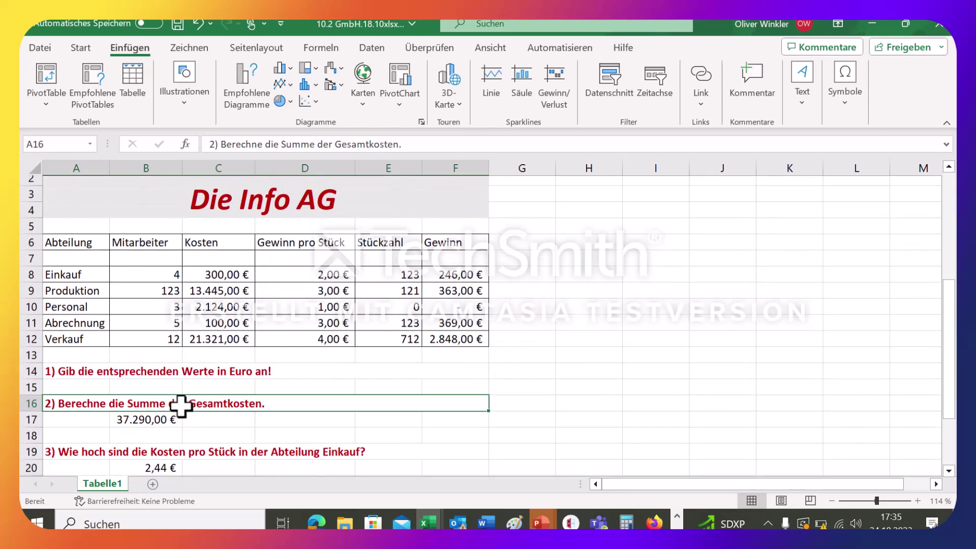
{"action": "scroll", "coordinate": [181, 405], "scroll_direction": "down", "scroll_amount": 3}
{"action": "scroll", "coordinate": [181, 407], "scroll_direction": "up", "scroll_amount": 1}
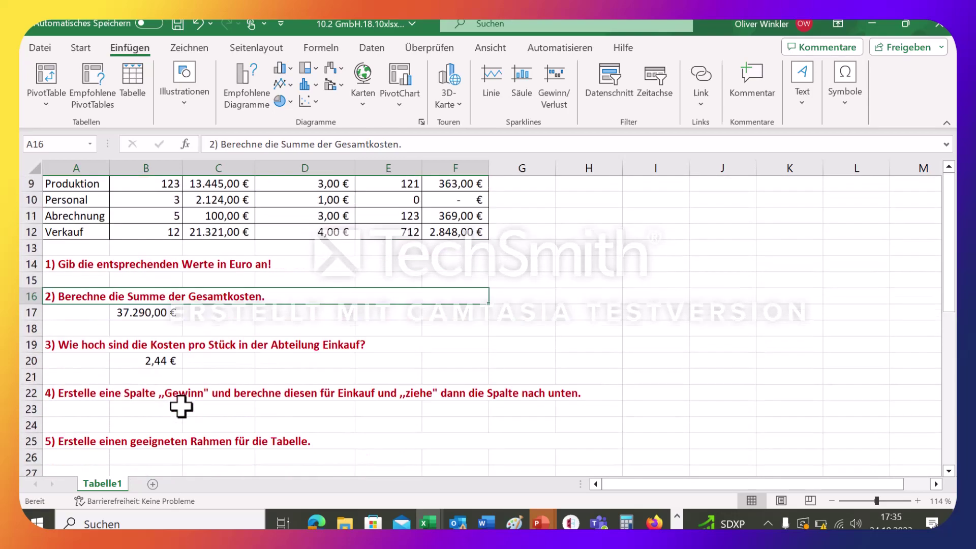
{"action": "scroll", "coordinate": [181, 407], "scroll_direction": "up", "scroll_amount": 2}
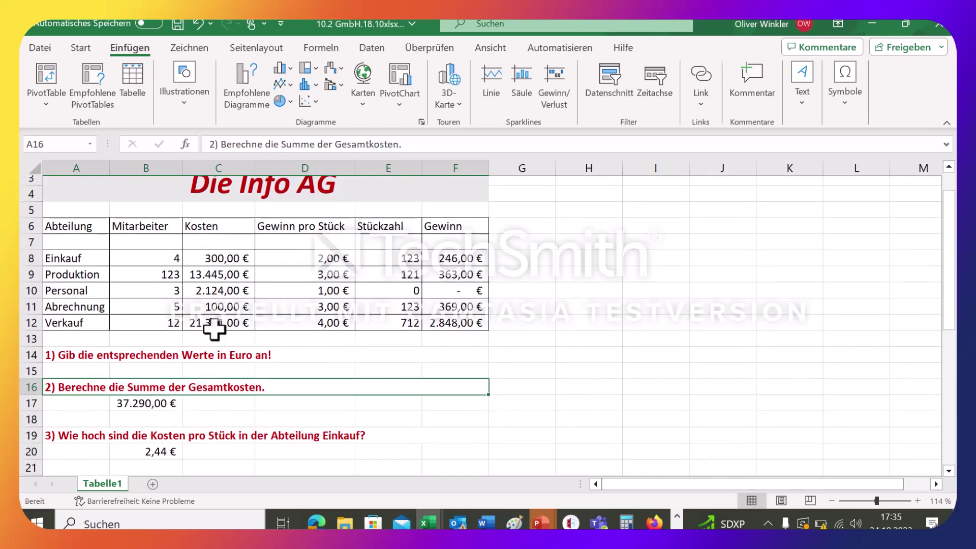
{"action": "scroll", "coordinate": [214, 330], "scroll_direction": "down", "scroll_amount": 3}
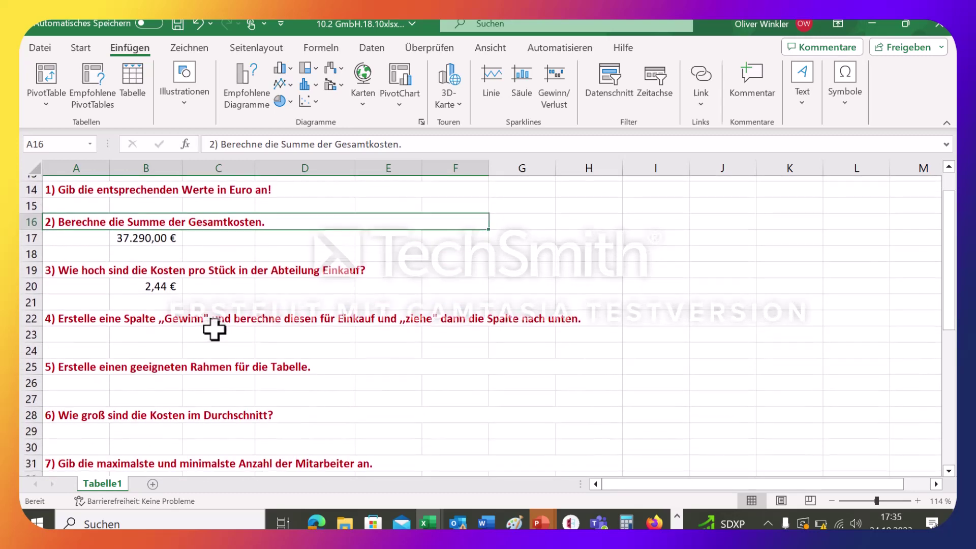
{"action": "scroll", "coordinate": [214, 329], "scroll_direction": "down", "scroll_amount": 2}
{"action": "scroll", "coordinate": [213, 330], "scroll_direction": "up", "scroll_amount": 1}
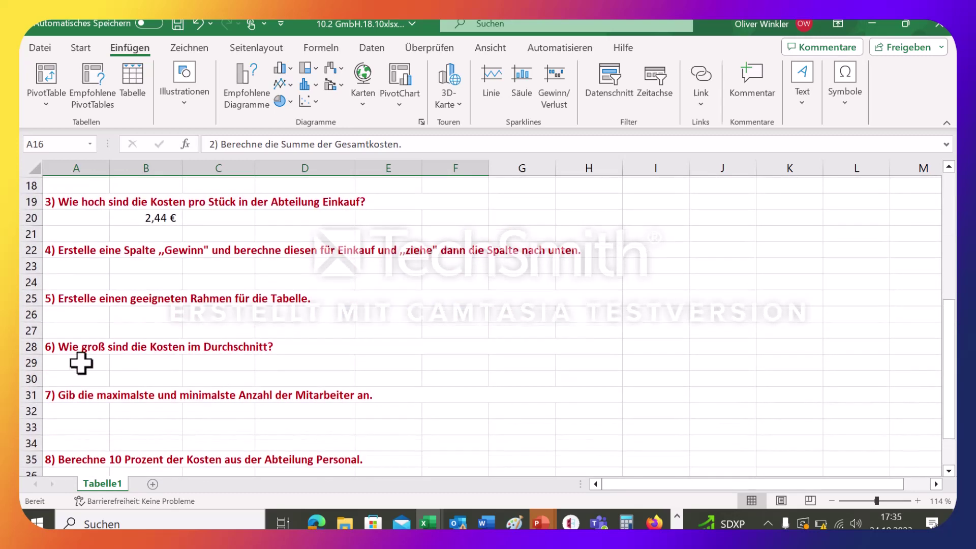
Enter =MITTELWERT(C8:C12) in B29 to get the average Kosten, 7.458,00 €.
{"action": "left_click", "coordinate": [140, 360]}
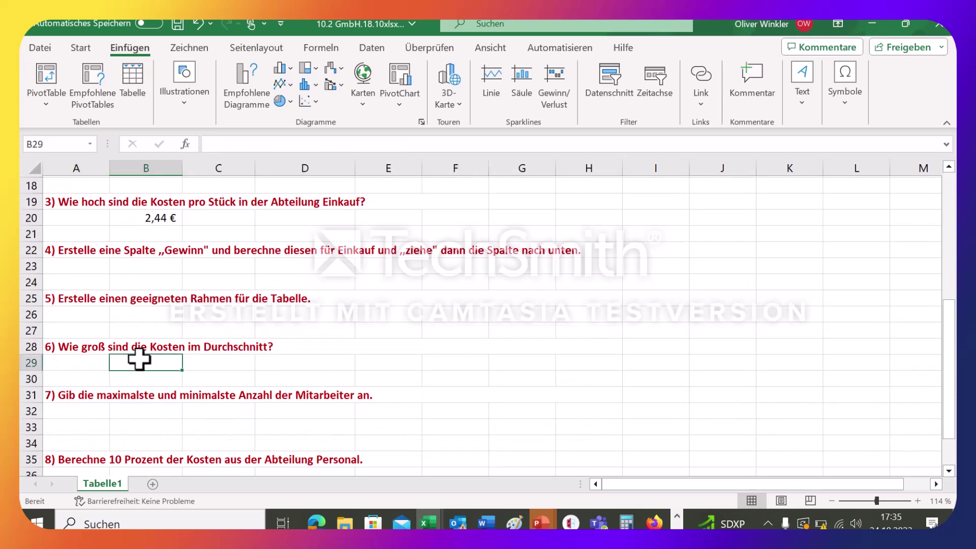
{"action": "type", "text": "="}
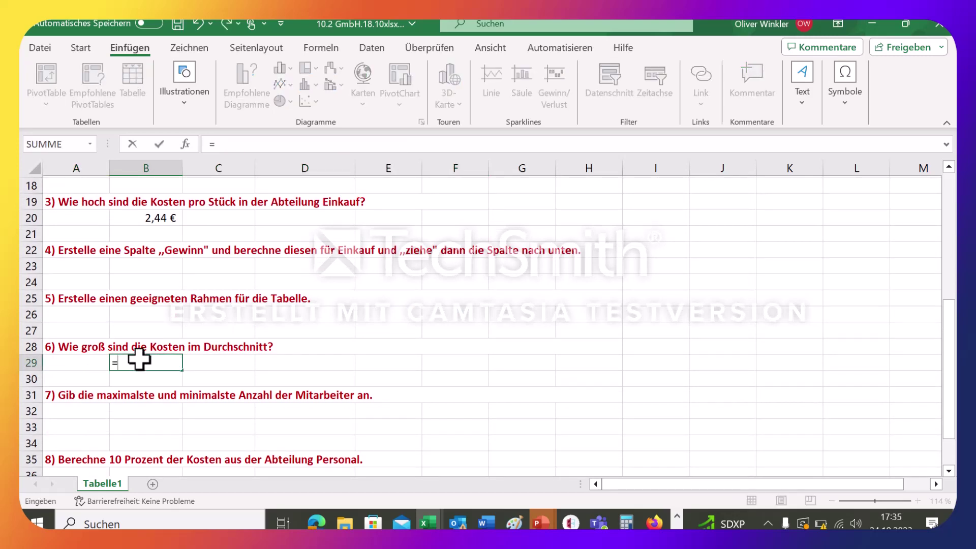
{"action": "type", "text": "mittel"}
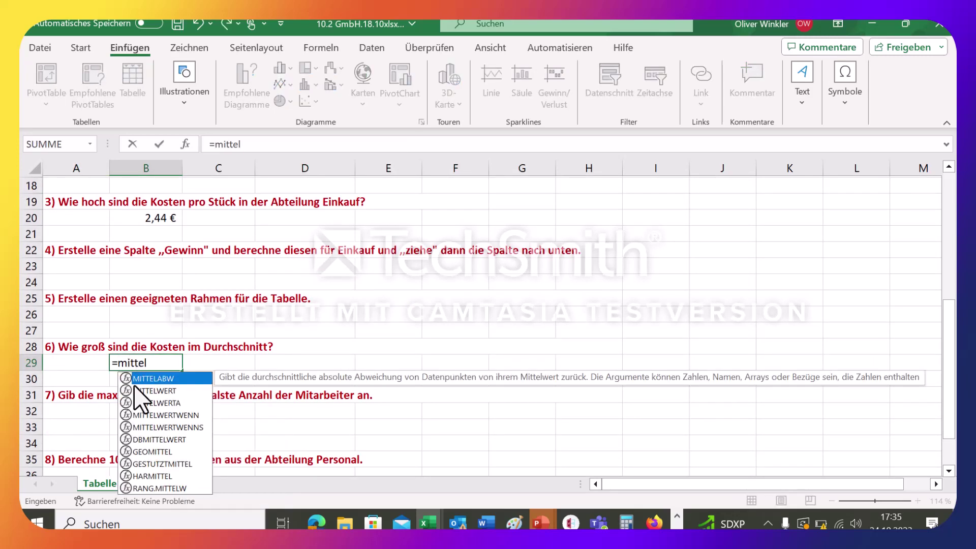
{"action": "double_click", "coordinate": [156, 391]}
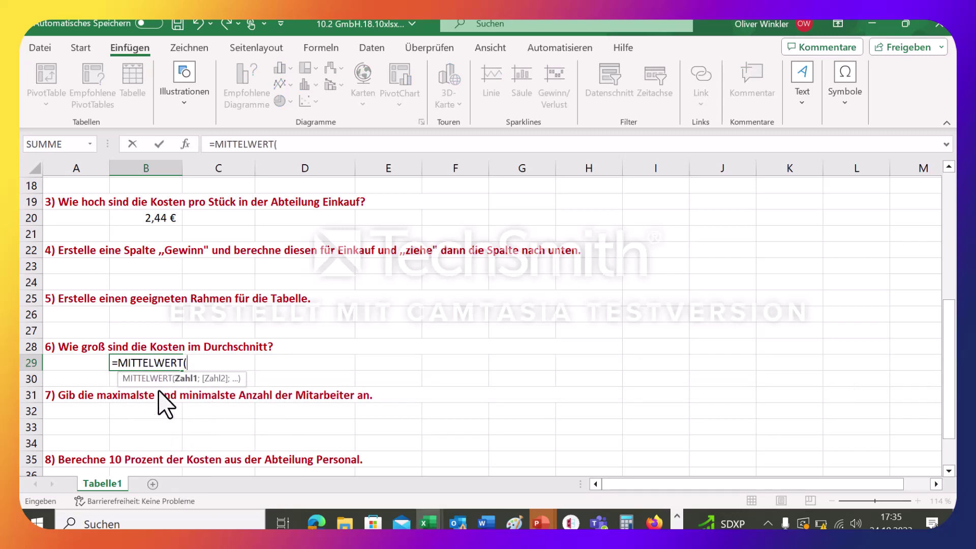
{"action": "scroll", "coordinate": [166, 312], "scroll_direction": "up", "scroll_amount": 6}
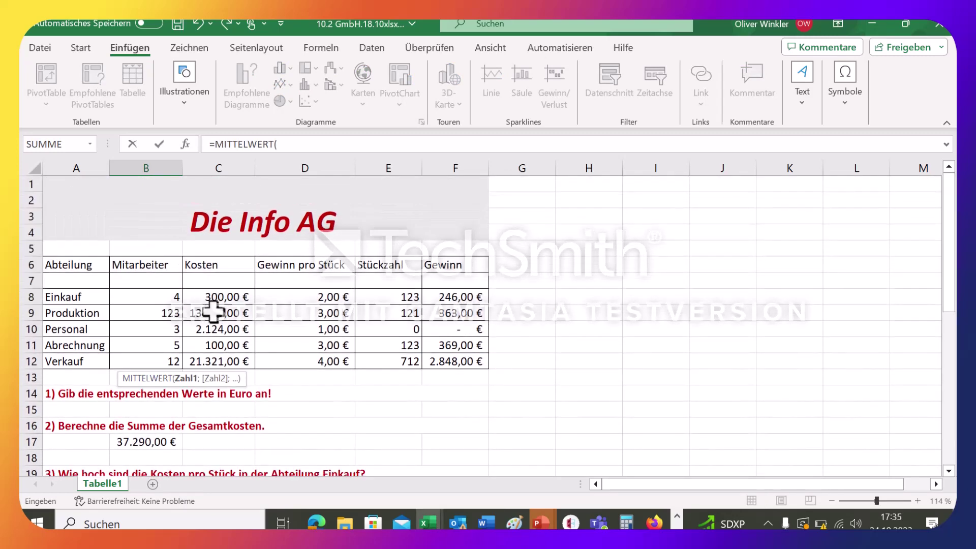
{"action": "left_click", "coordinate": [223, 298]}
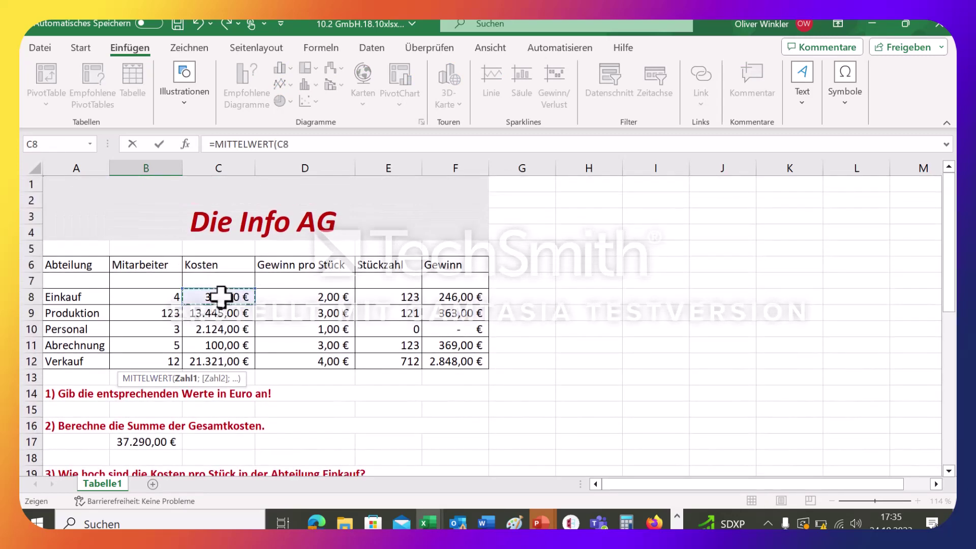
{"action": "left_click_drag", "start_coordinate": [214, 297], "coordinate": [216, 362]}
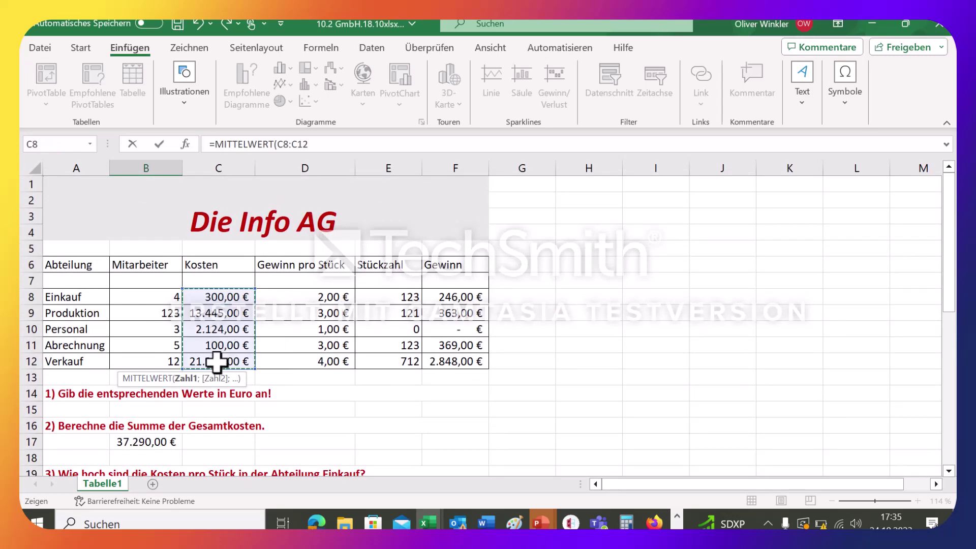
{"action": "scroll", "coordinate": [252, 447], "scroll_direction": "down", "scroll_amount": 3}
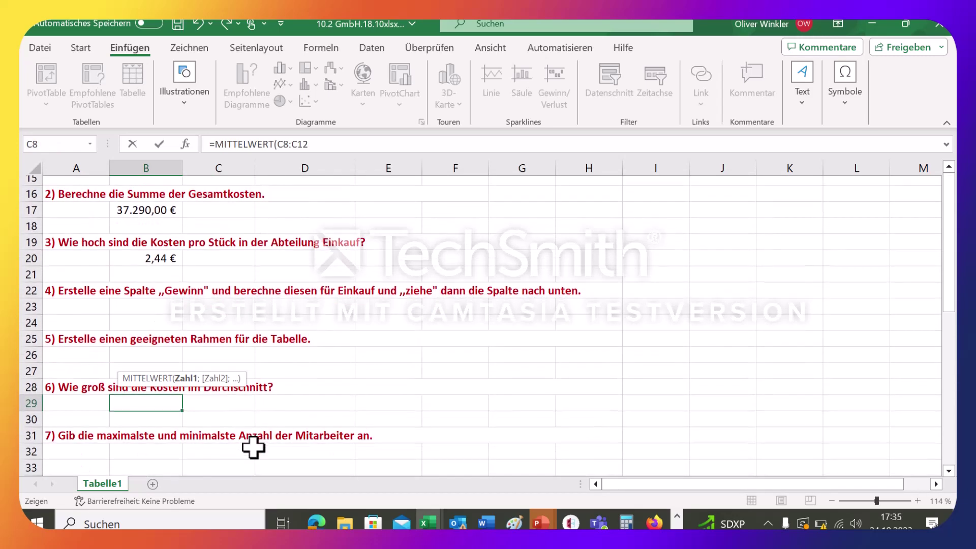
{"action": "scroll", "coordinate": [253, 448], "scroll_direction": "down", "scroll_amount": 4}
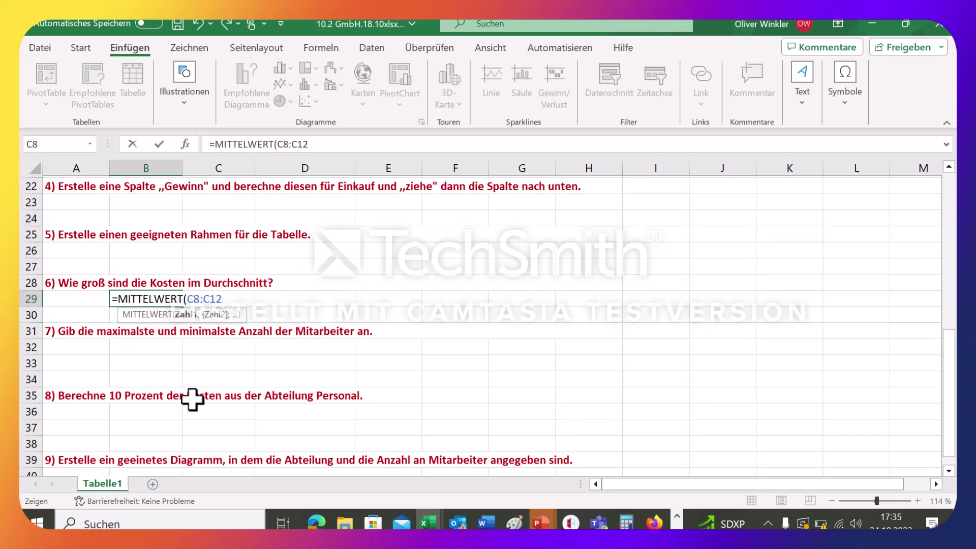
{"action": "type", "text": ")"}
{"action": "key", "text": "Return"}
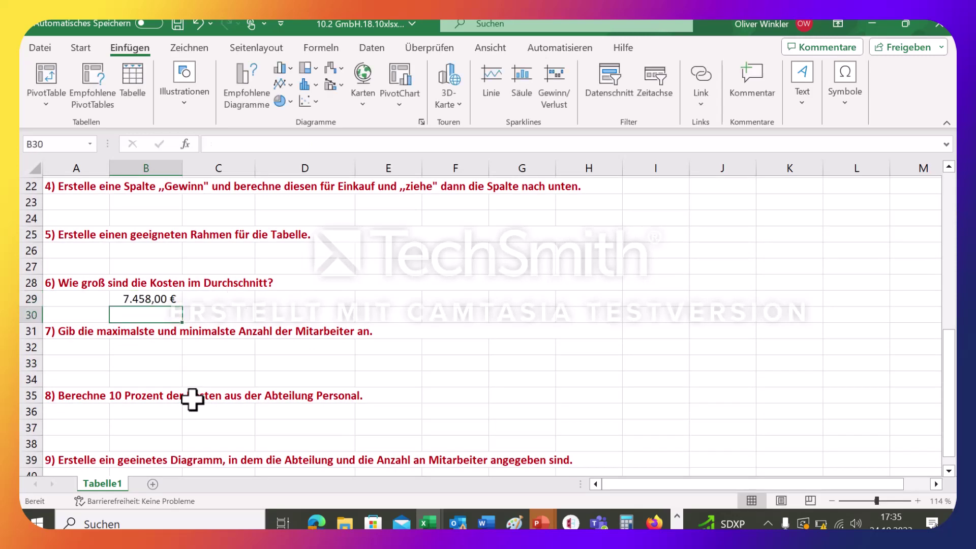
{"action": "scroll", "coordinate": [192, 399], "scroll_direction": "down", "scroll_amount": 1}
{"action": "scroll", "coordinate": [193, 399], "scroll_direction": "up", "scroll_amount": 1}
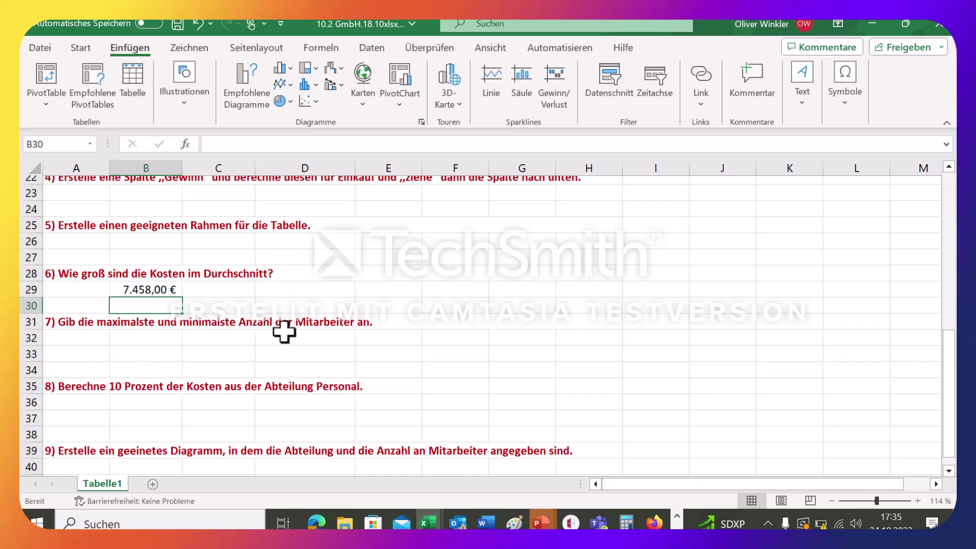
{"action": "scroll", "coordinate": [216, 340], "scroll_direction": "up", "scroll_amount": 6}
{"action": "scroll", "coordinate": [216, 340], "scroll_direction": "up", "scroll_amount": 1}
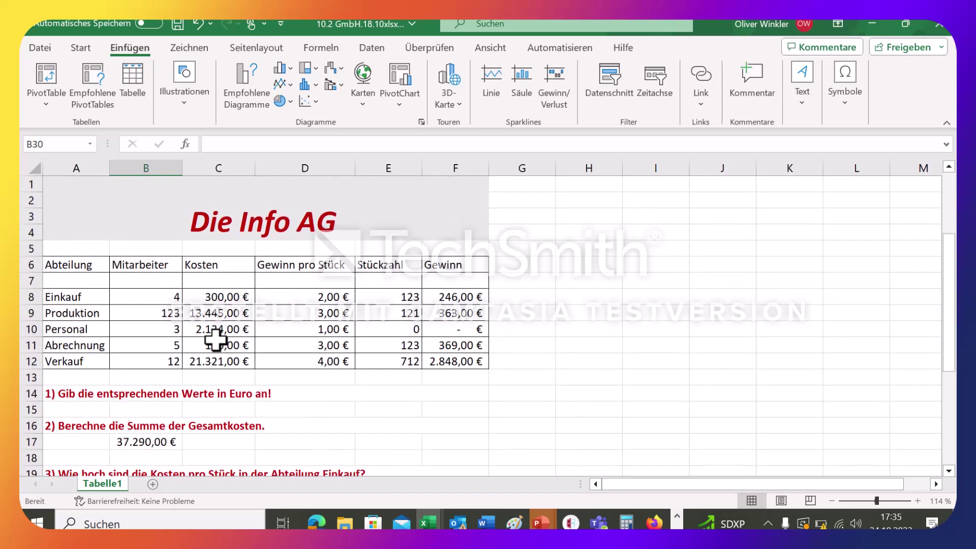
{"action": "left_click", "coordinate": [158, 331]}
{"action": "left_click", "coordinate": [158, 313]}
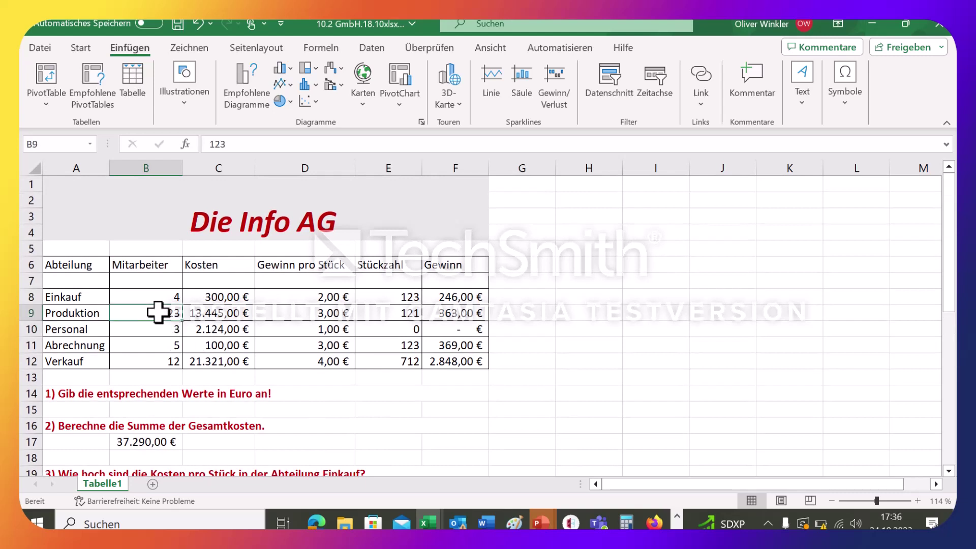
{"action": "scroll", "coordinate": [158, 313], "scroll_direction": "down", "scroll_amount": 2}
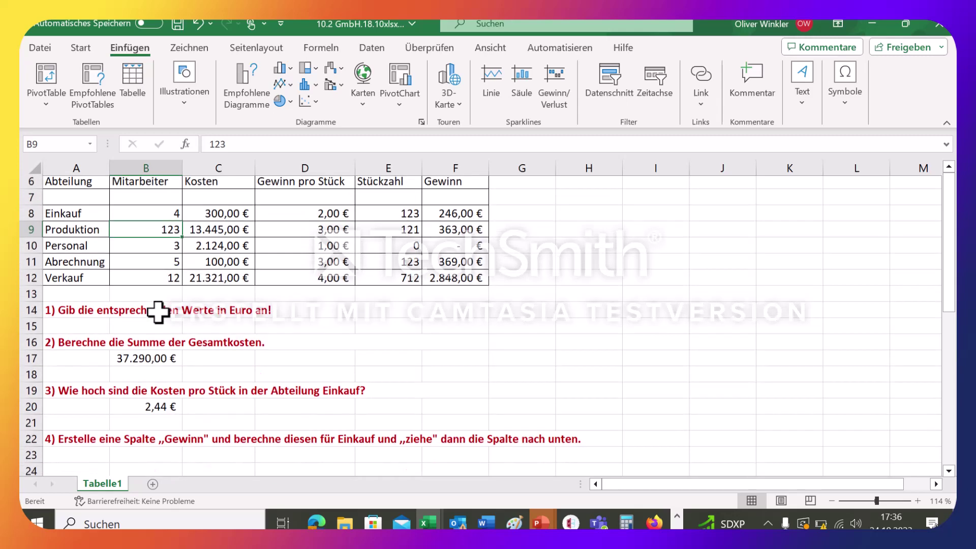
{"action": "scroll", "coordinate": [159, 313], "scroll_direction": "down", "scroll_amount": 4}
{"action": "left_click", "coordinate": [130, 426]}
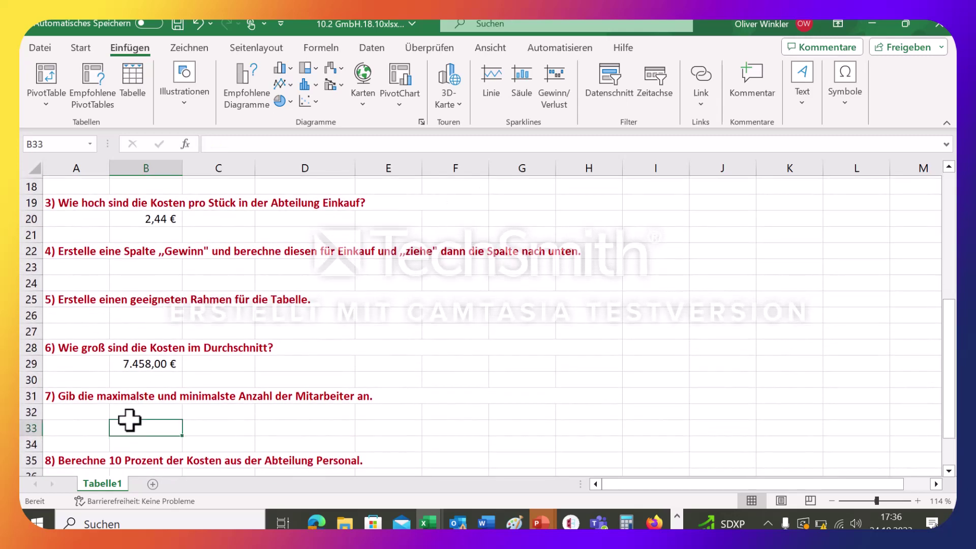
{"action": "left_click", "coordinate": [140, 401]}
{"action": "left_click", "coordinate": [144, 423]}
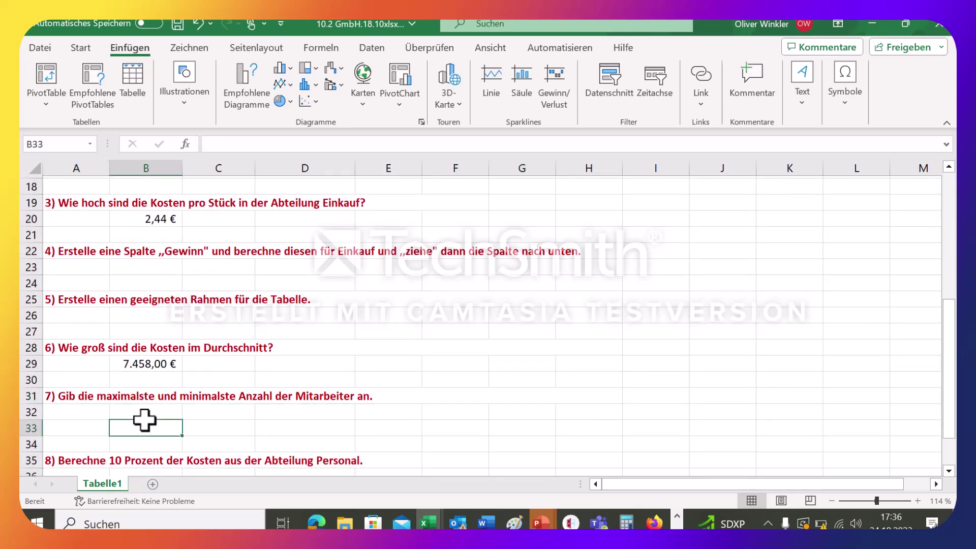
{"action": "left_click", "coordinate": [145, 412]}
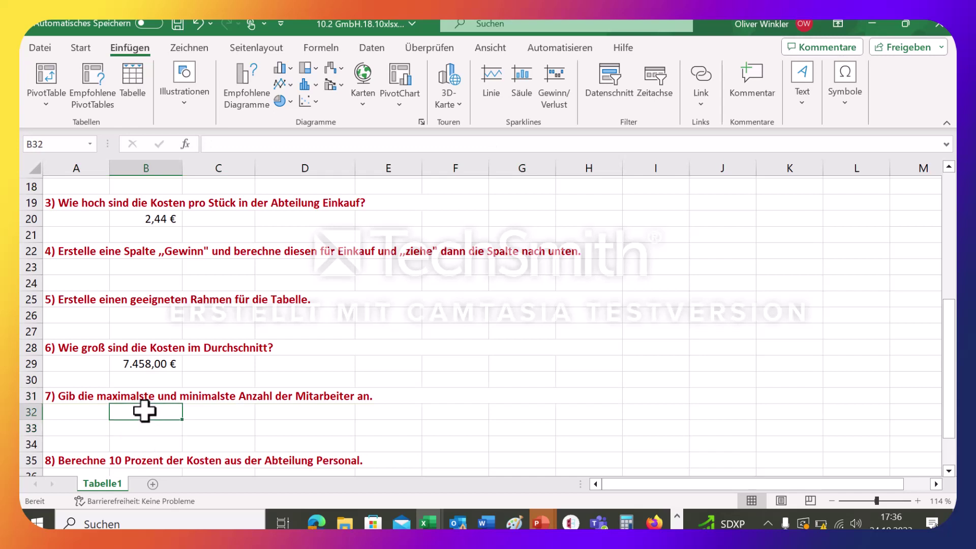
Enter =MIN(B8:B12) in B32 over the Mitarbeiter counts.
{"action": "type", "text": "=mi"}
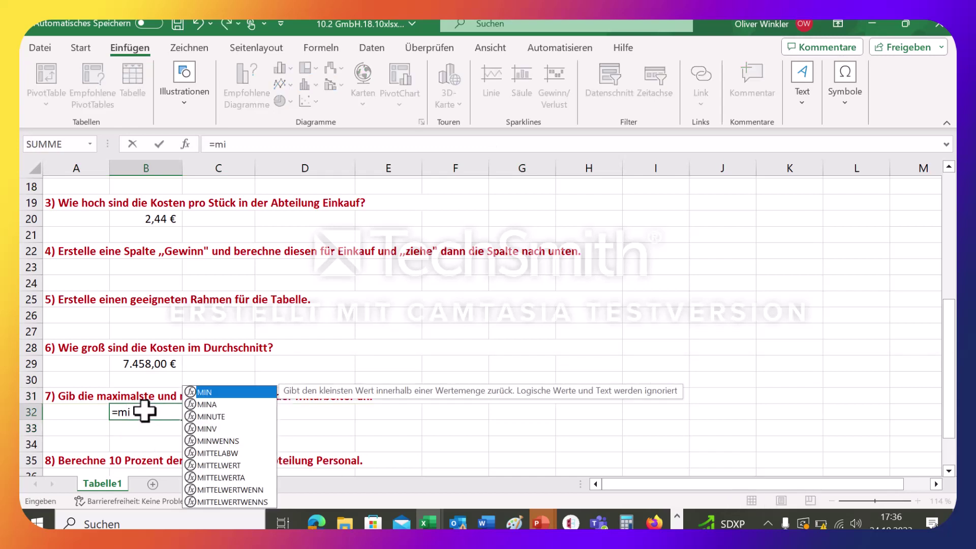
{"action": "type", "text": "n"}
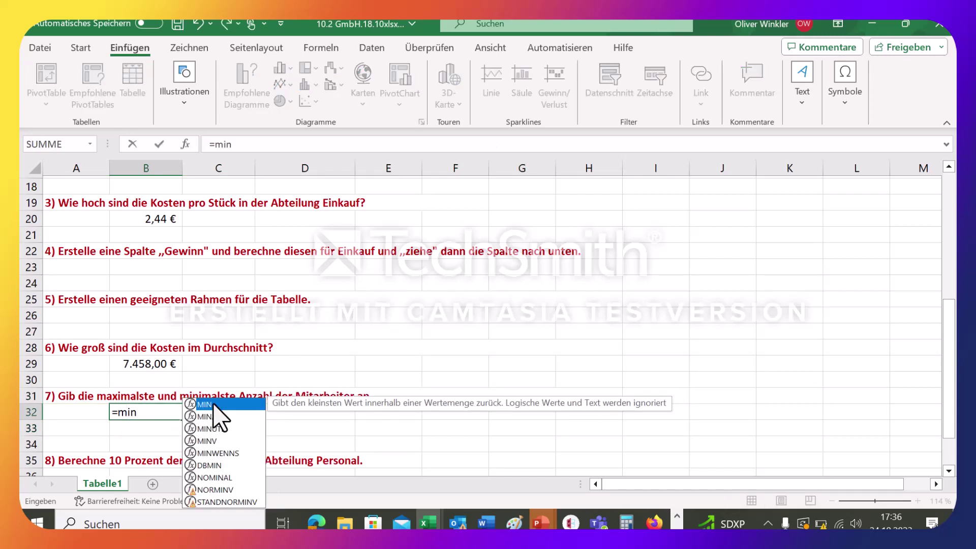
{"action": "double_click", "coordinate": [212, 406]}
{"action": "scroll", "coordinate": [162, 306], "scroll_direction": "up", "scroll_amount": 6}
{"action": "scroll", "coordinate": [161, 307], "scroll_direction": "up", "scroll_amount": 3}
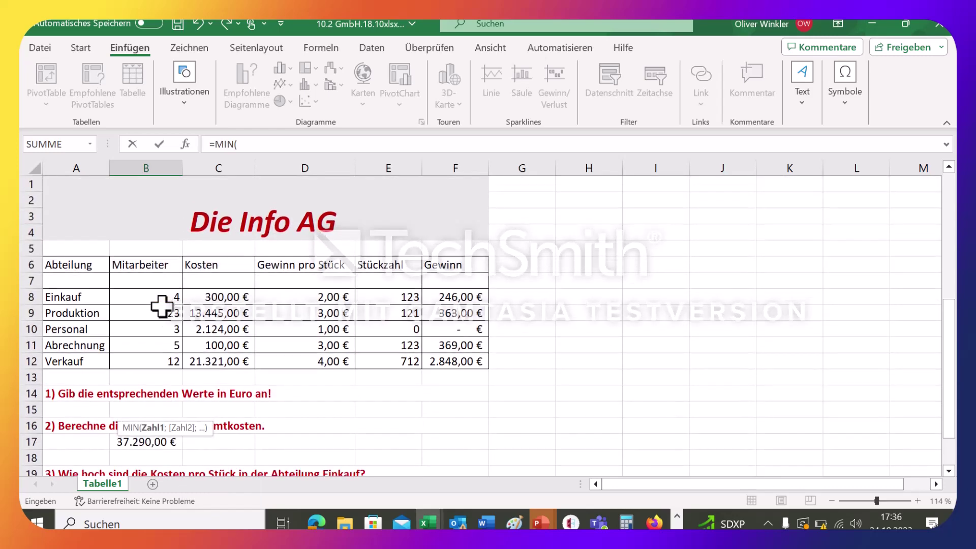
{"action": "left_click", "coordinate": [154, 298]}
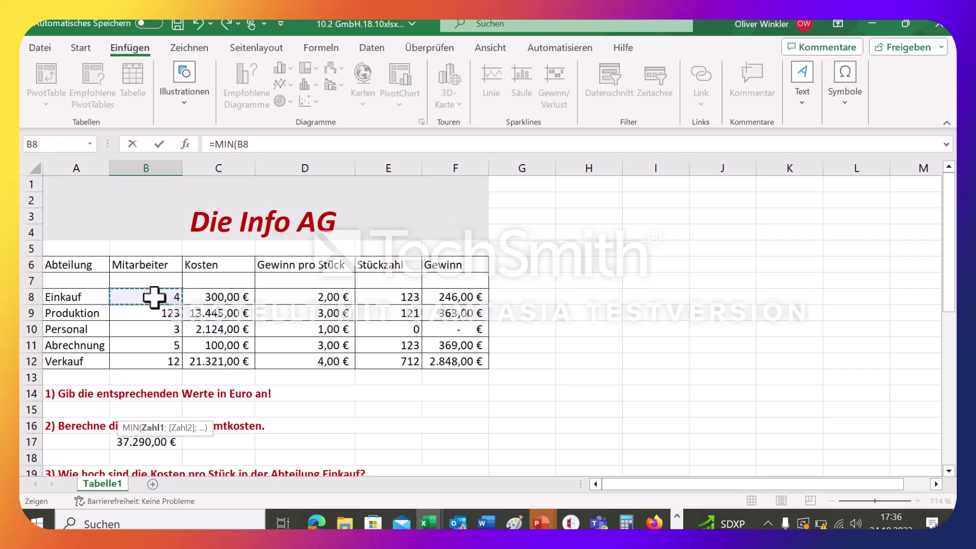
{"action": "left_click_drag", "start_coordinate": [156, 297], "coordinate": [160, 359]}
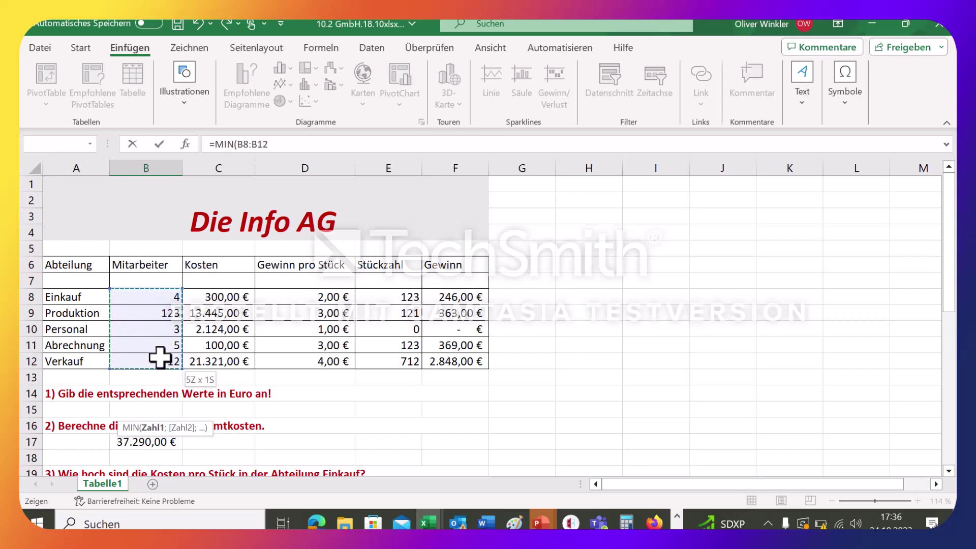
{"action": "scroll", "coordinate": [152, 396], "scroll_direction": "down", "scroll_amount": 5}
{"action": "scroll", "coordinate": [152, 396], "scroll_direction": "down", "scroll_amount": 2}
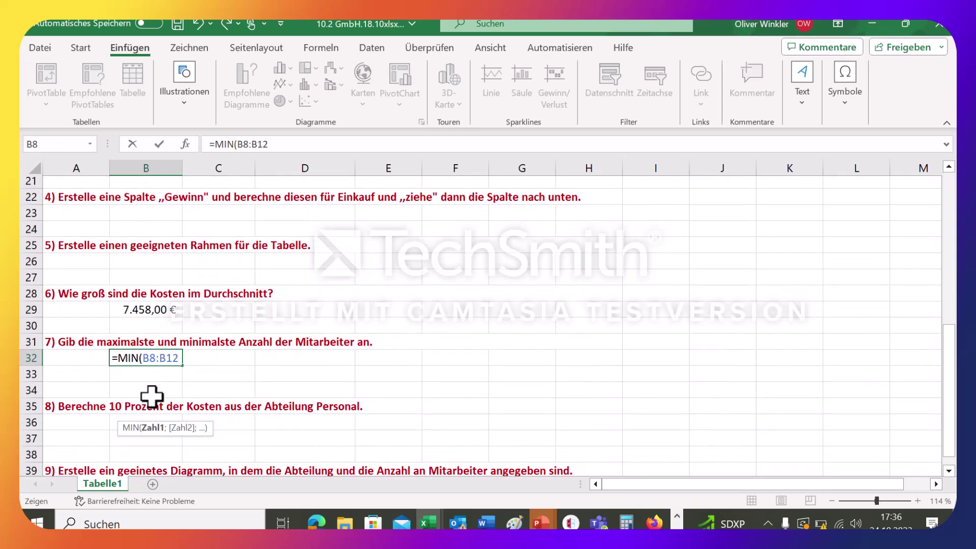
{"action": "type", "text": ")"}
{"action": "key", "text": "Return"}
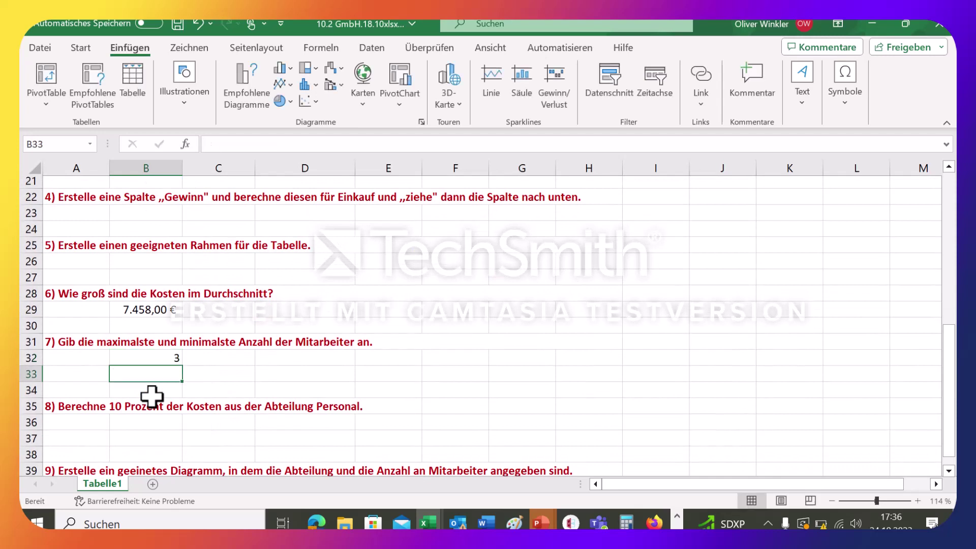
Change B32's formula to =MAX(B8:B12) so it shows the largest staff count, 123.
{"action": "left_click", "coordinate": [145, 358]}
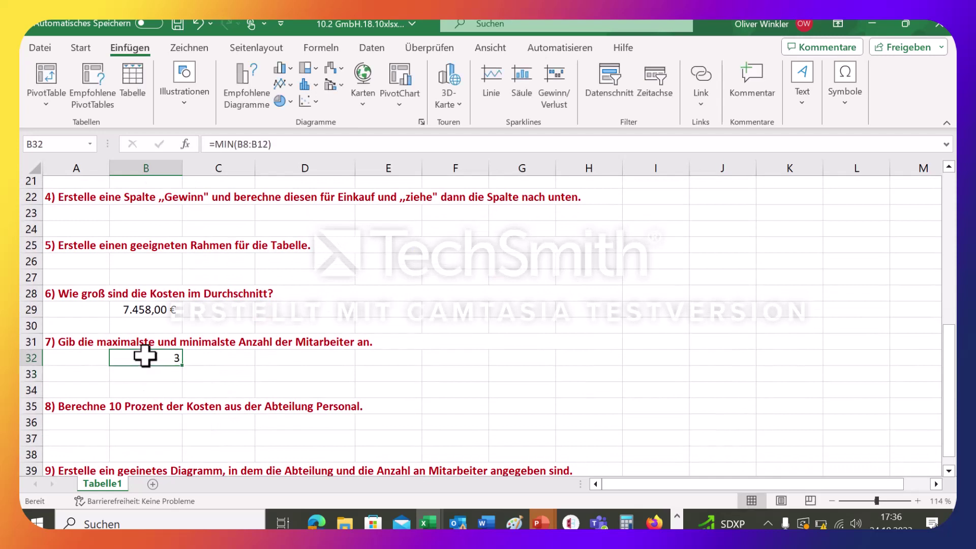
{"action": "left_click", "coordinate": [230, 145]}
{"action": "key", "text": "BackSpace"}
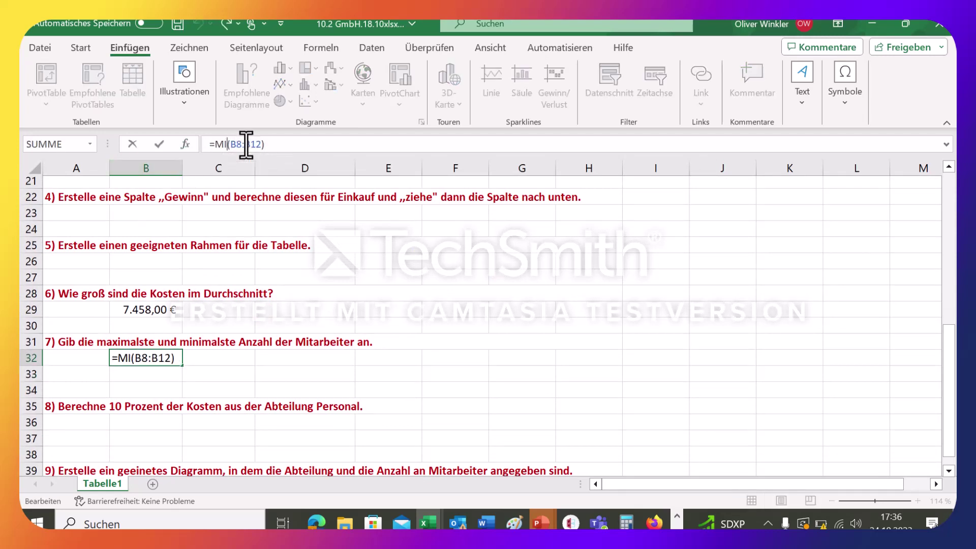
{"action": "key", "text": "BackSpace"}
{"action": "key", "text": "BackSpace"}
{"action": "type", "text": "MAX"}
{"action": "key", "text": "Return"}
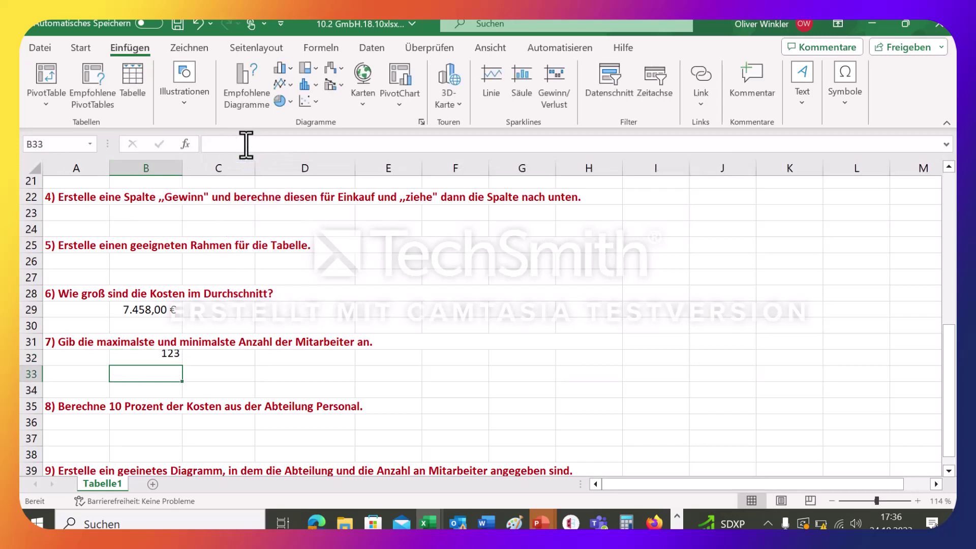
{"action": "left_click", "coordinate": [146, 359]}
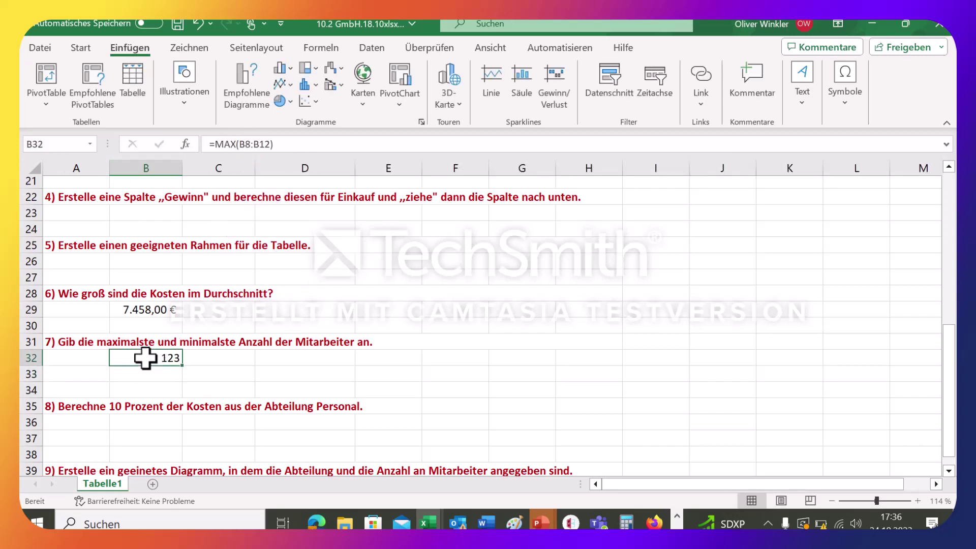
{"action": "scroll", "coordinate": [145, 358], "scroll_direction": "down", "scroll_amount": 1}
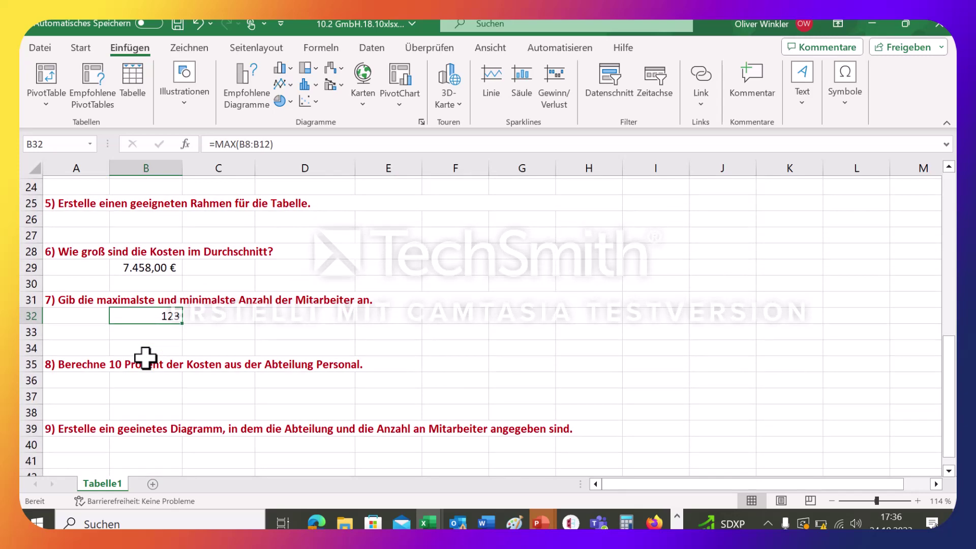
{"action": "scroll", "coordinate": [145, 359], "scroll_direction": "up", "scroll_amount": 8}
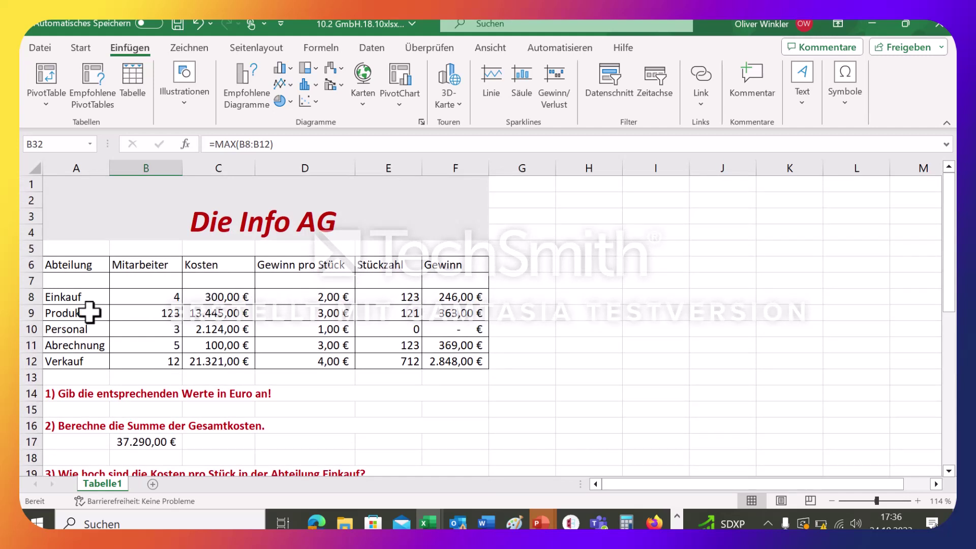
{"action": "left_click", "coordinate": [226, 332]}
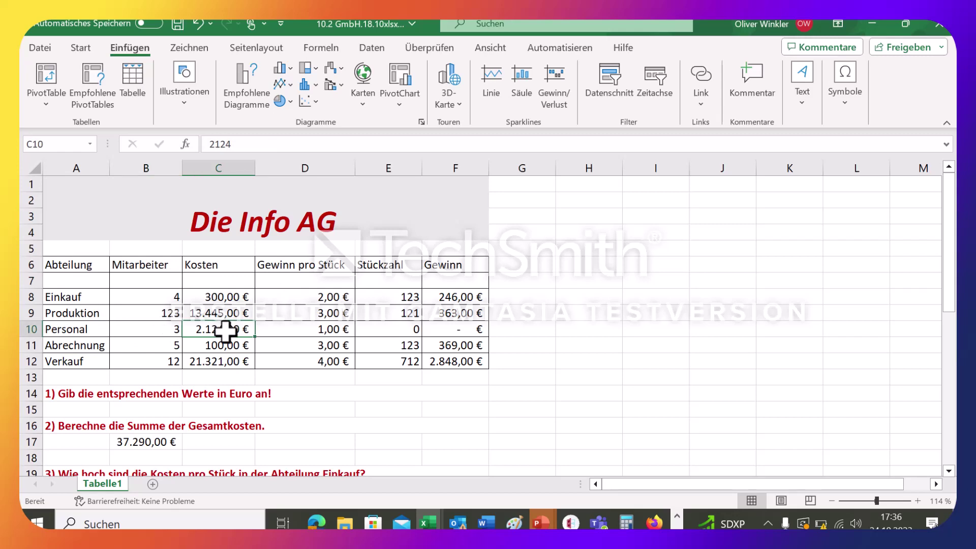
{"action": "scroll", "coordinate": [225, 332], "scroll_direction": "down", "scroll_amount": 3}
{"action": "scroll", "coordinate": [225, 332], "scroll_direction": "down", "scroll_amount": 2}
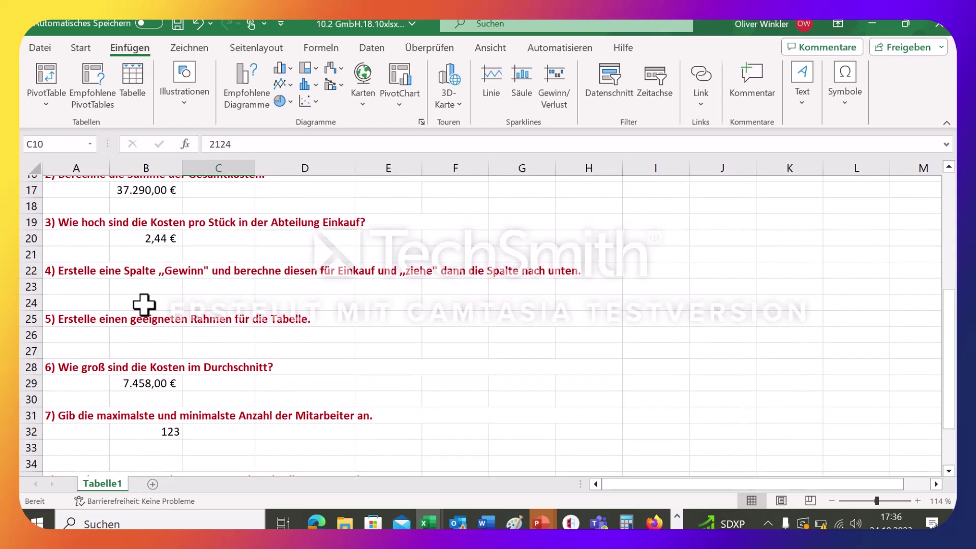
{"action": "scroll", "coordinate": [148, 398], "scroll_direction": "down", "scroll_amount": 2}
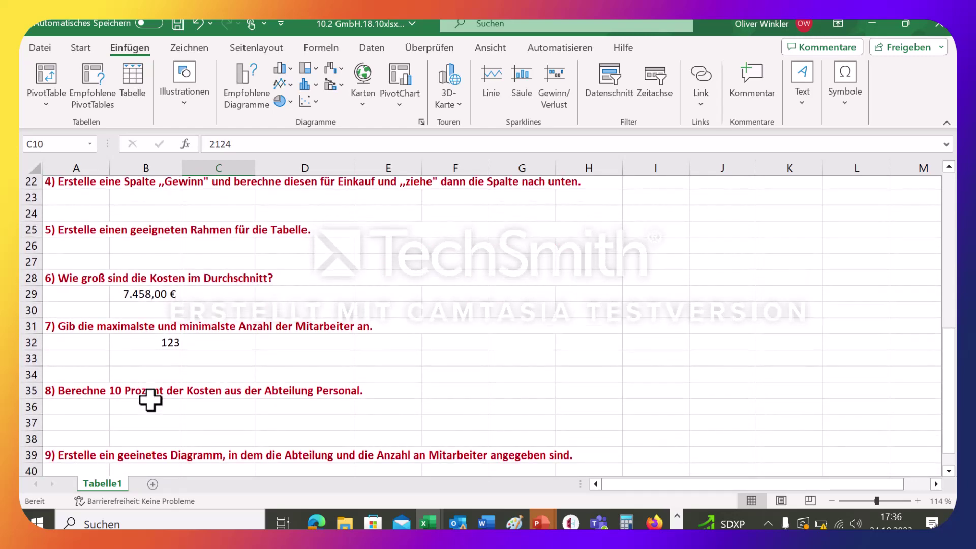
Enter =0,1*C10 in B36 to get 10% of the Personal costs, 212,40 €.
{"action": "left_click", "coordinate": [151, 405]}
{"action": "type", "text": "="}
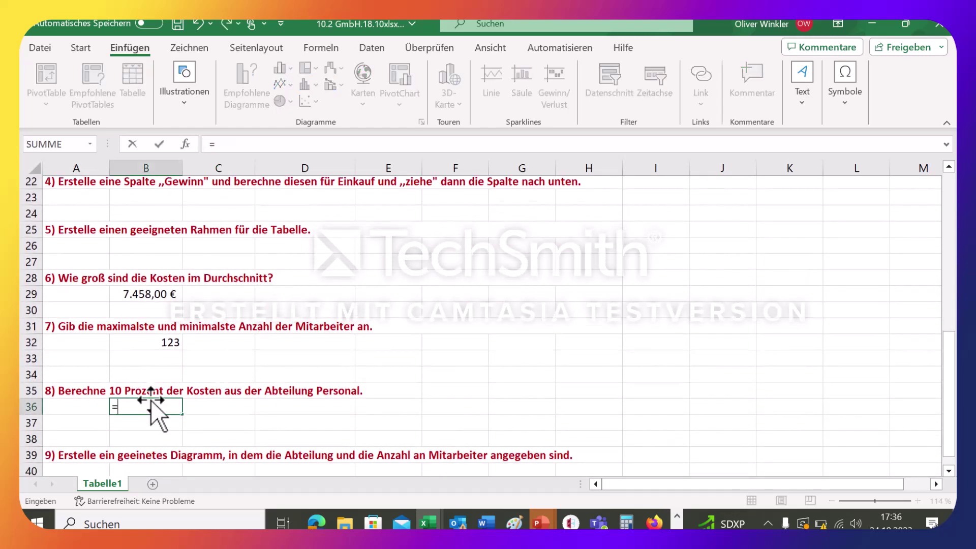
{"action": "type", "text": "0,1*"}
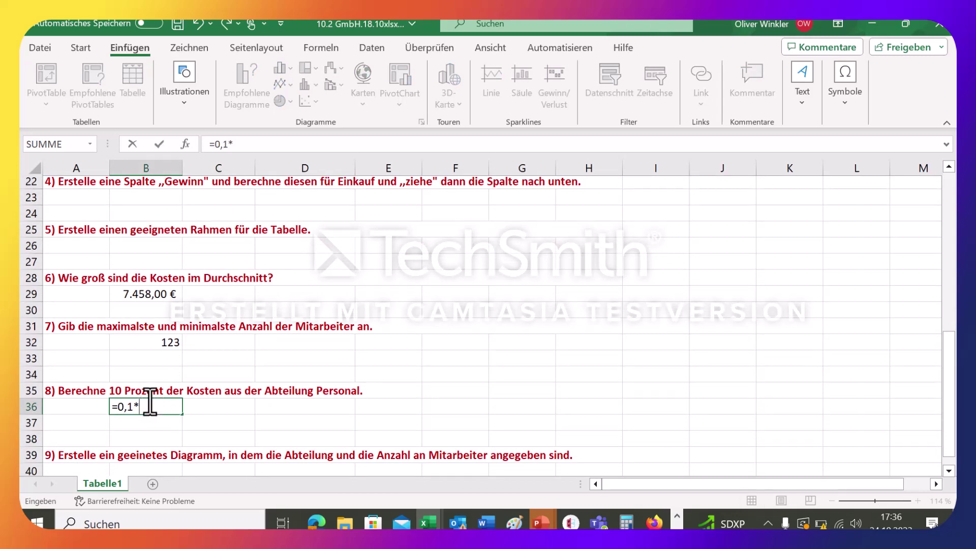
{"action": "scroll", "coordinate": [151, 400], "scroll_direction": "up", "scroll_amount": 7}
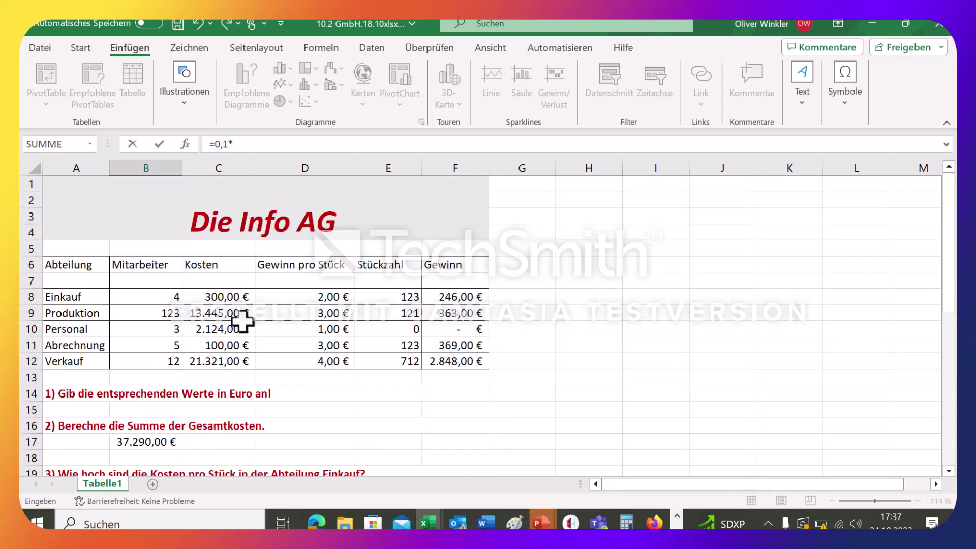
{"action": "left_click", "coordinate": [211, 329]}
{"action": "scroll", "coordinate": [201, 335], "scroll_direction": "down", "scroll_amount": 5}
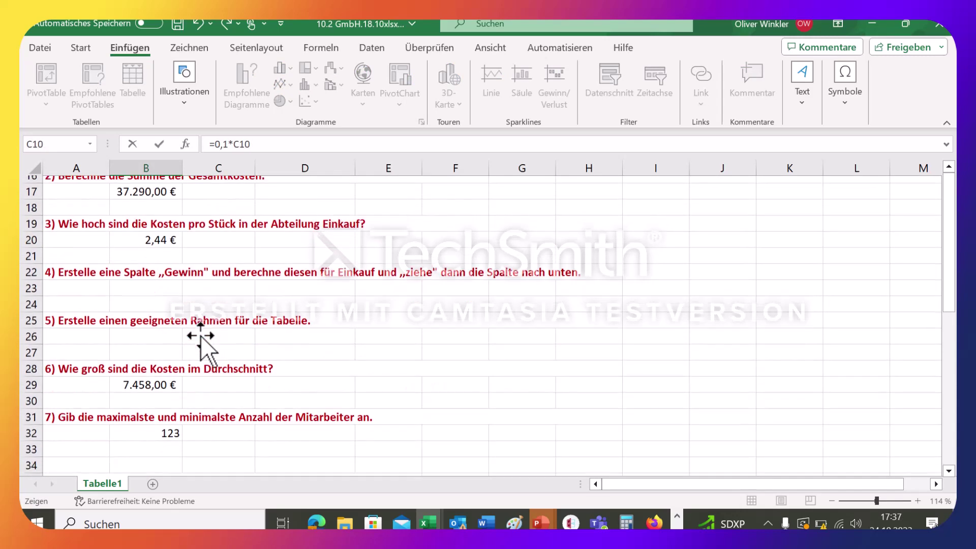
{"action": "scroll", "coordinate": [201, 335], "scroll_direction": "down", "scroll_amount": 4}
{"action": "scroll", "coordinate": [201, 335], "scroll_direction": "up", "scroll_amount": 1}
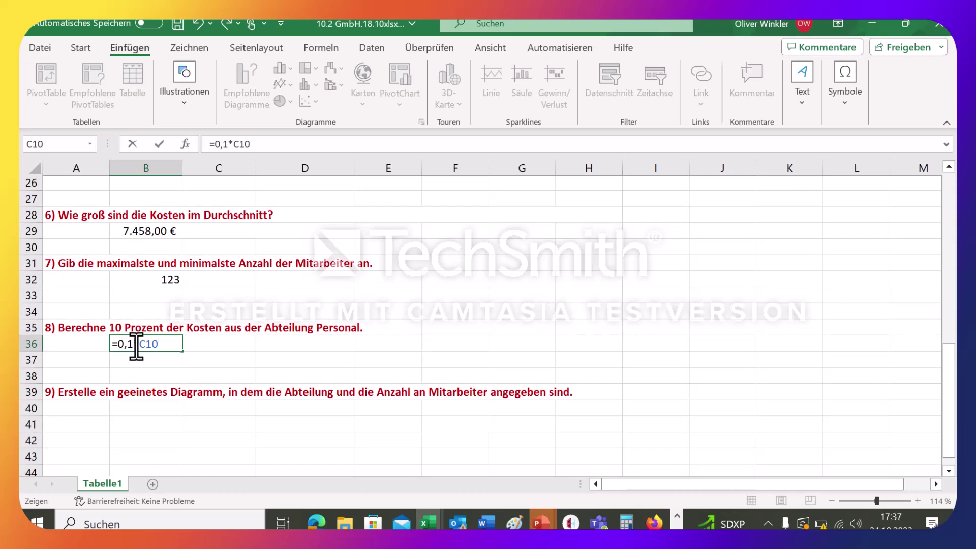
{"action": "key", "text": "Return"}
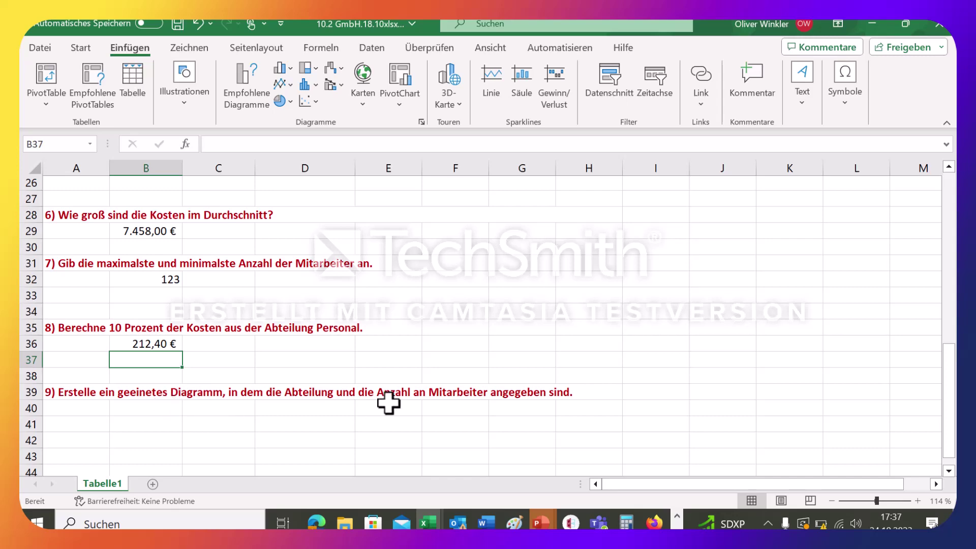
Select the departments and staff counts in A6:B12 and open Empfohlene Diagramme.
{"action": "scroll", "coordinate": [388, 402], "scroll_direction": "up", "scroll_amount": 2}
{"action": "scroll", "coordinate": [388, 401], "scroll_direction": "up", "scroll_amount": 5}
{"action": "scroll", "coordinate": [388, 401], "scroll_direction": "up", "scroll_amount": 2}
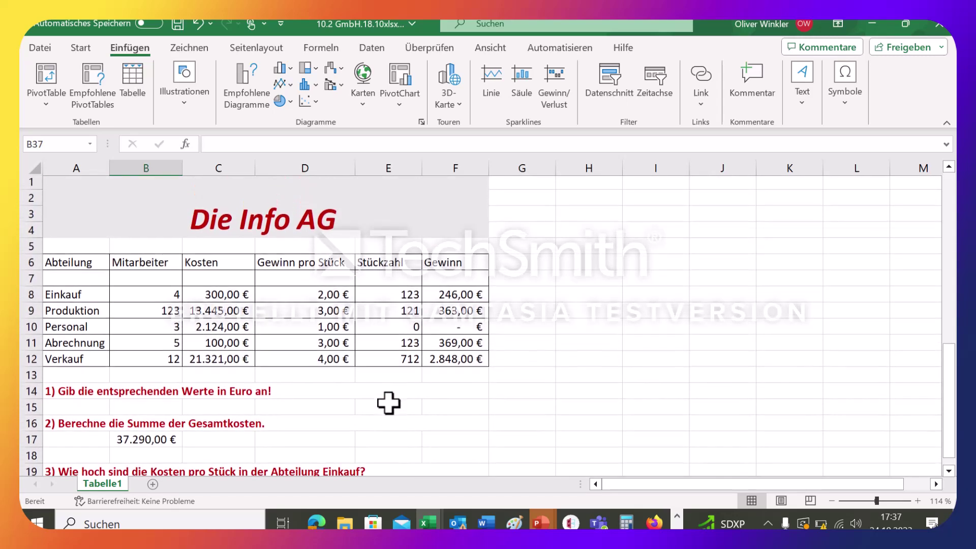
{"action": "left_click_drag", "start_coordinate": [75, 262], "coordinate": [84, 361]}
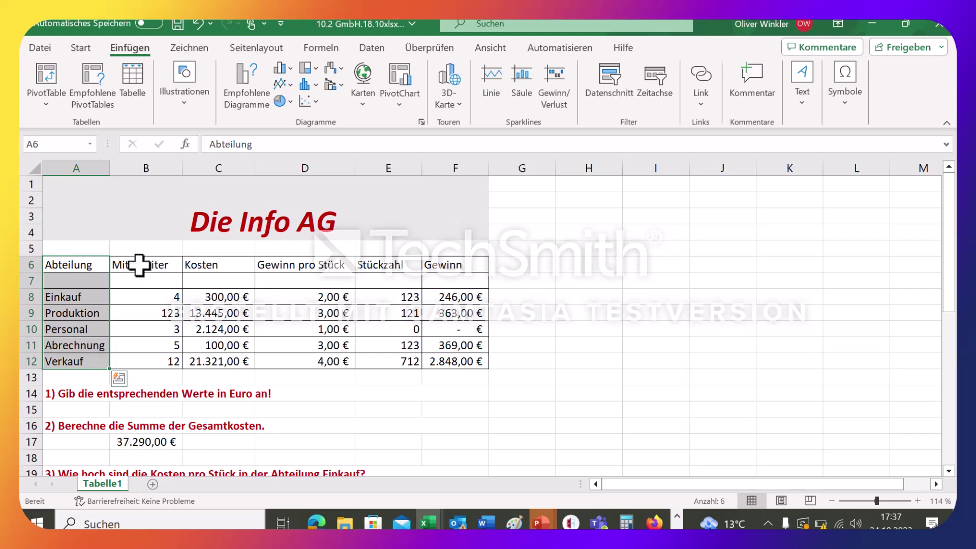
{"action": "left_click", "coordinate": [80, 263]}
{"action": "left_click_drag", "start_coordinate": [81, 264], "coordinate": [163, 358]}
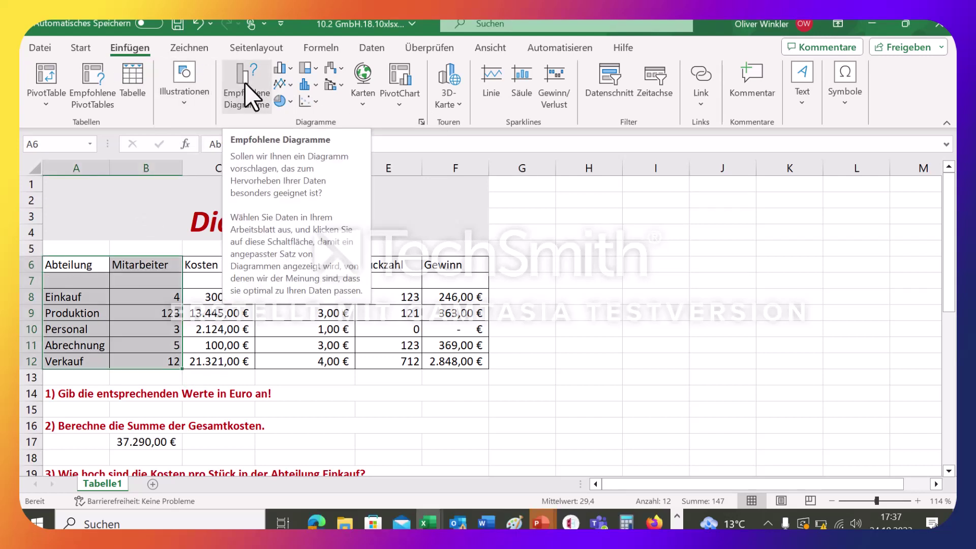
{"action": "left_click", "coordinate": [253, 99]}
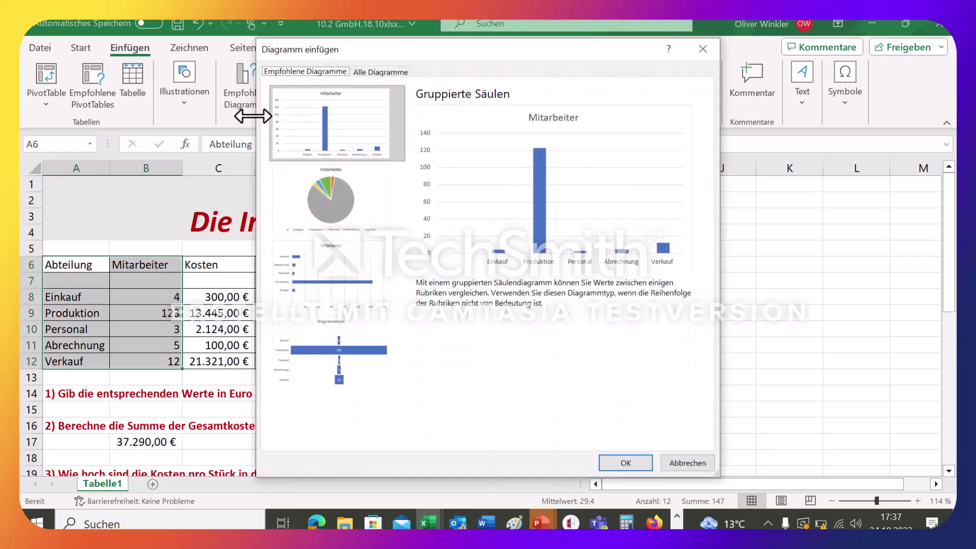
After comparing the flat and 3D pie options, insert the recommended pie chart of staff per department.
{"action": "left_click", "coordinate": [381, 72]}
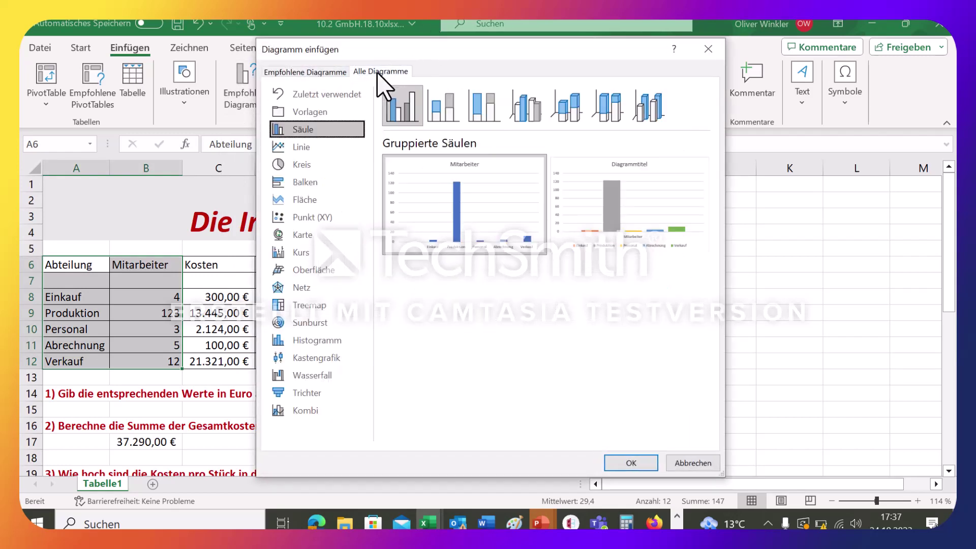
{"action": "left_click", "coordinate": [299, 165]}
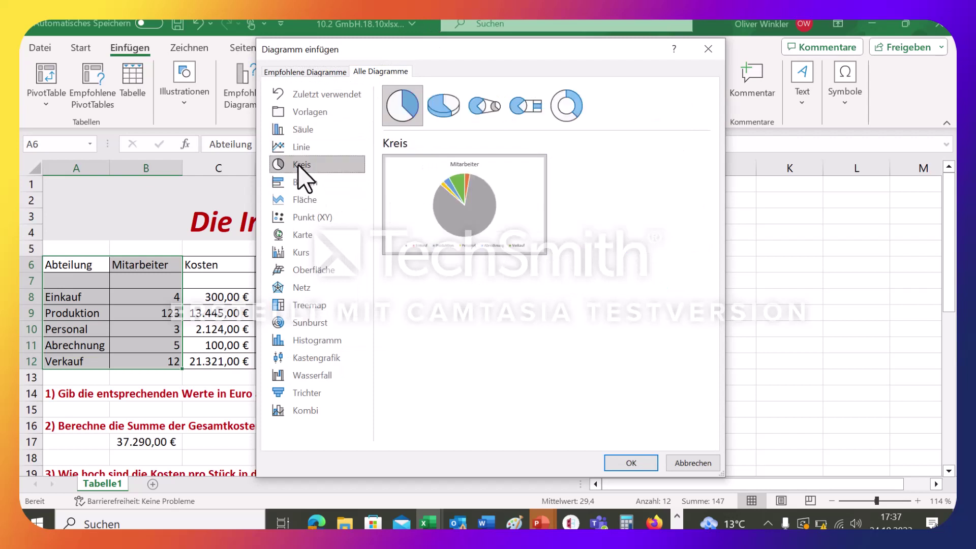
{"action": "left_click", "coordinate": [440, 111]}
{"action": "mouse_move", "coordinate": [465, 202]}
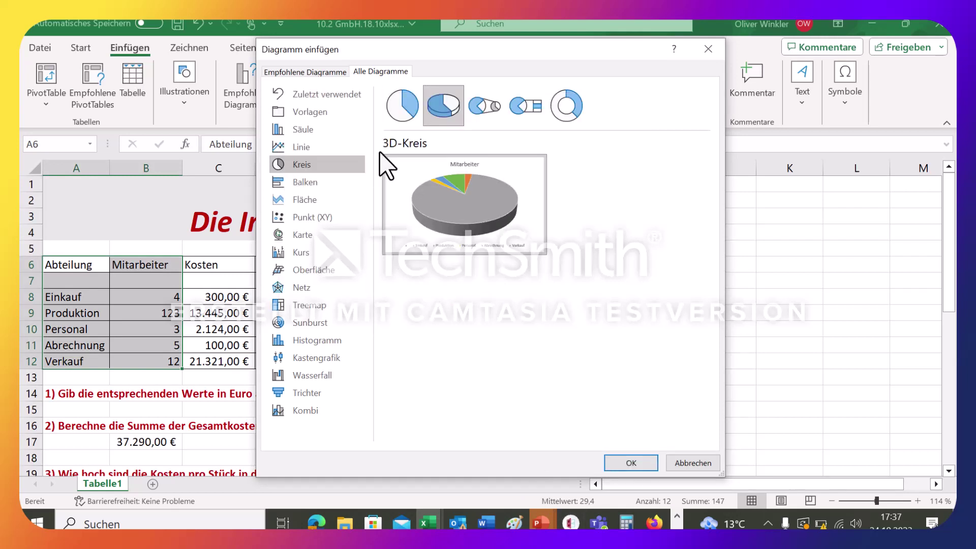
{"action": "left_click", "coordinate": [403, 108]}
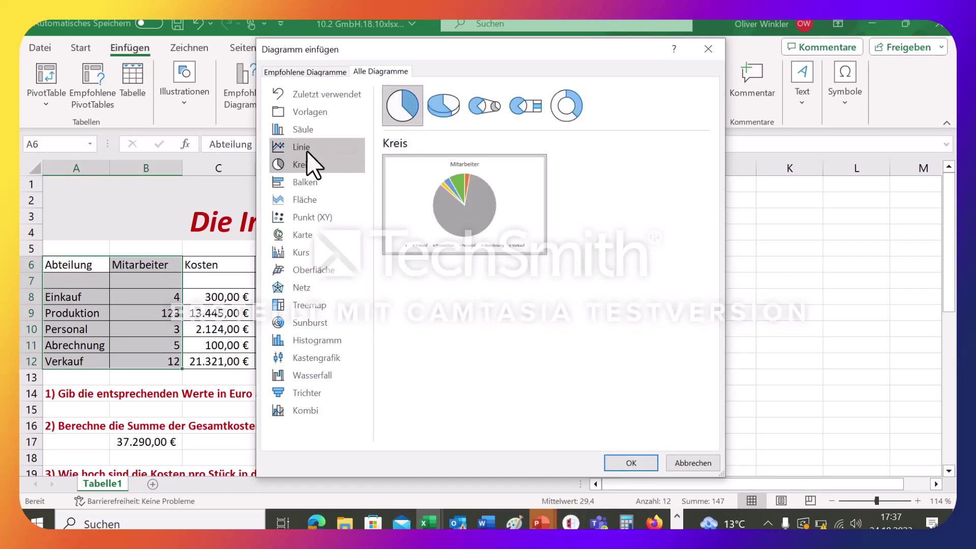
{"action": "left_click", "coordinate": [312, 71]}
{"action": "left_click", "coordinate": [325, 189]}
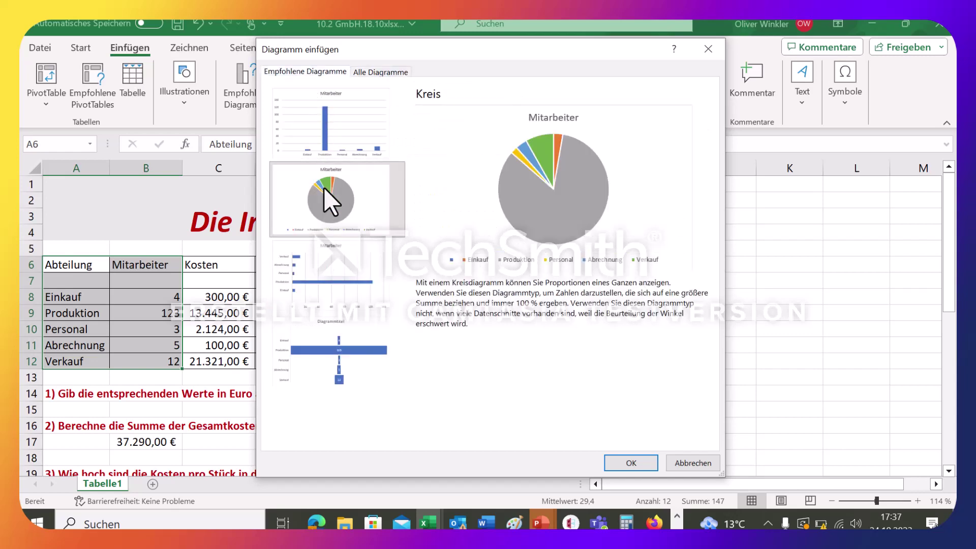
{"action": "left_click", "coordinate": [620, 463]}
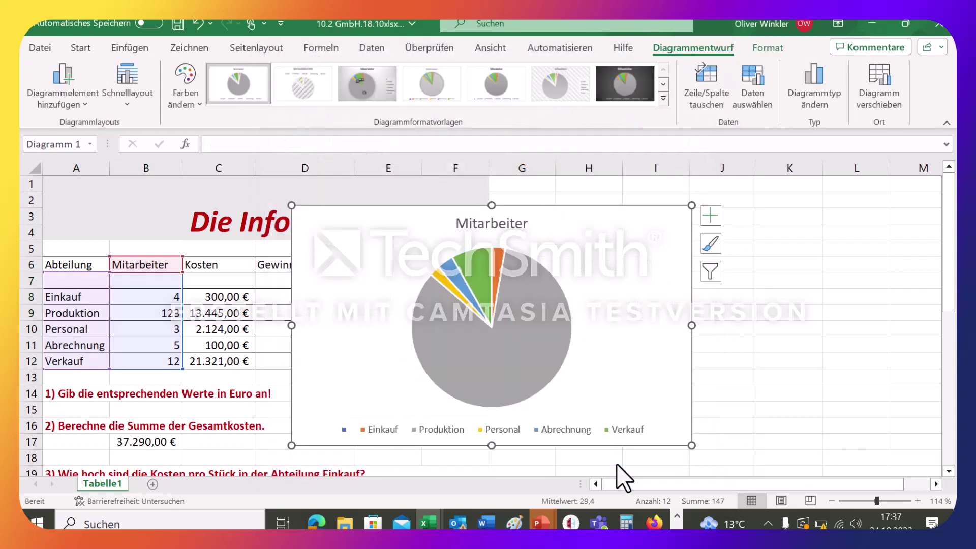
Move the pie chart right of the table and give it the grey style with percentage labels.
{"action": "left_click_drag", "start_coordinate": [385, 260], "coordinate": [632, 261]}
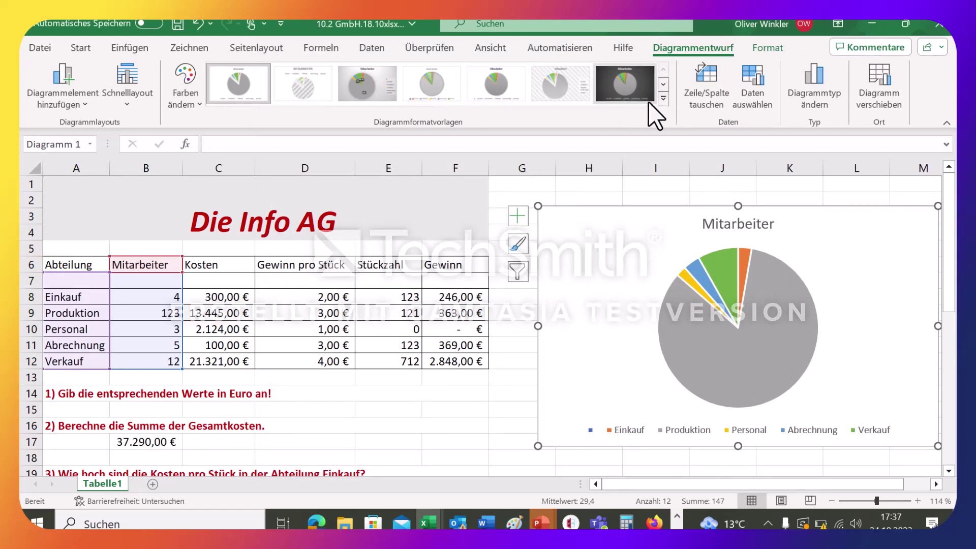
{"action": "left_click", "coordinate": [663, 99]}
{"action": "left_click", "coordinate": [362, 125]}
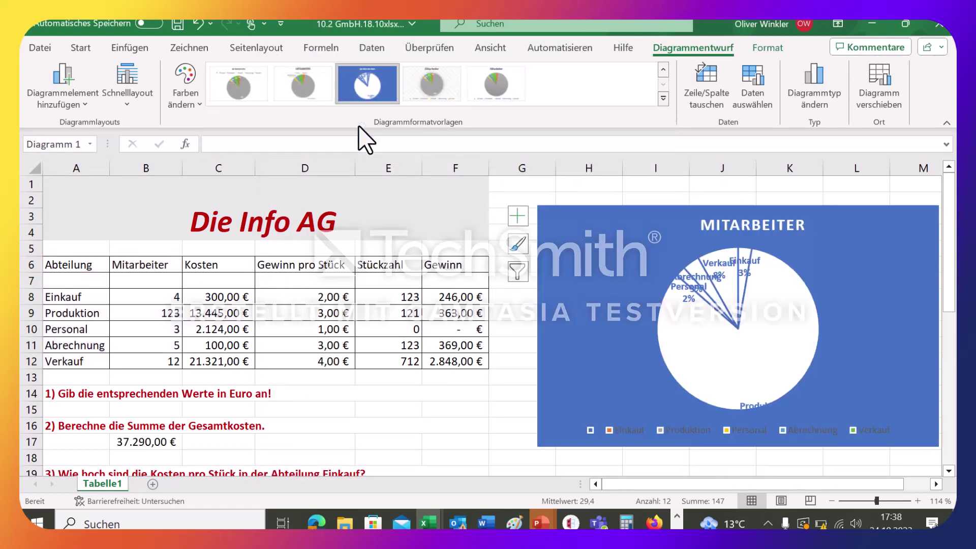
{"action": "left_click", "coordinate": [428, 94]}
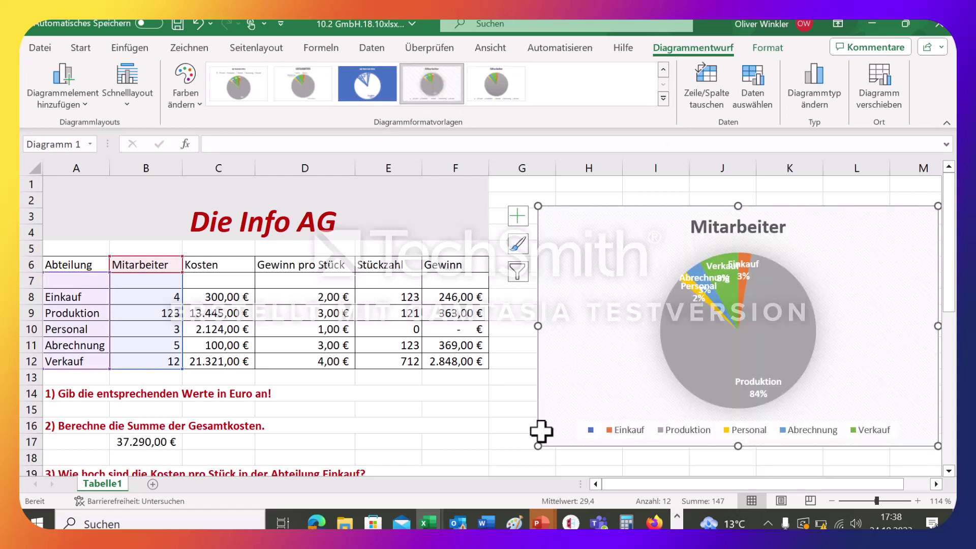
Widen the chart toward the left, then select and deselect the Produktion slice.
{"action": "mouse_move", "coordinate": [538, 446]}
{"action": "left_mouse_down"}
{"action": "mouse_move", "coordinate": [448, 451]}
{"action": "mouse_move", "coordinate": [570, 395]}
{"action": "left_mouse_up"}
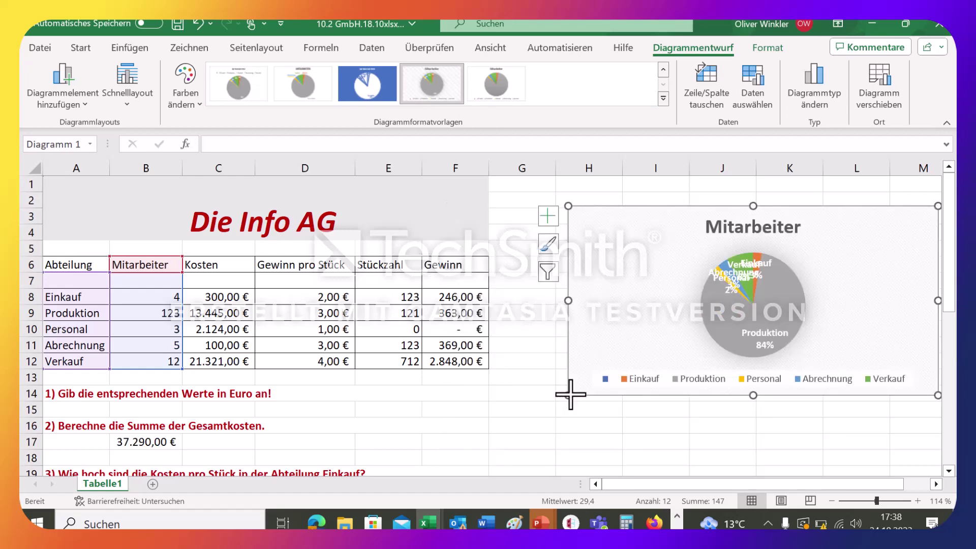
{"action": "scroll", "coordinate": [699, 293], "scroll_direction": "up", "scroll_amount": 2, "text": "ctrl"}
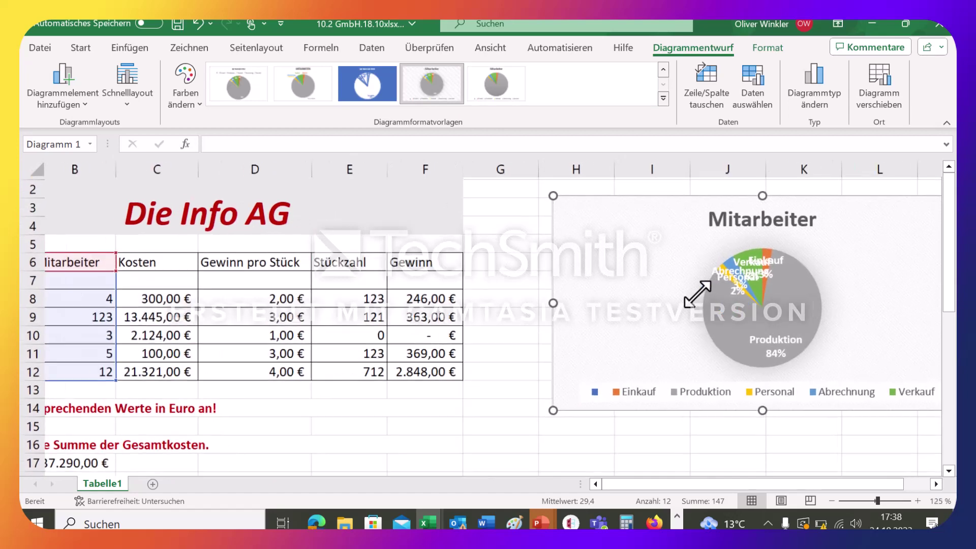
{"action": "left_click", "coordinate": [807, 324]}
{"action": "left_click", "coordinate": [796, 315]}
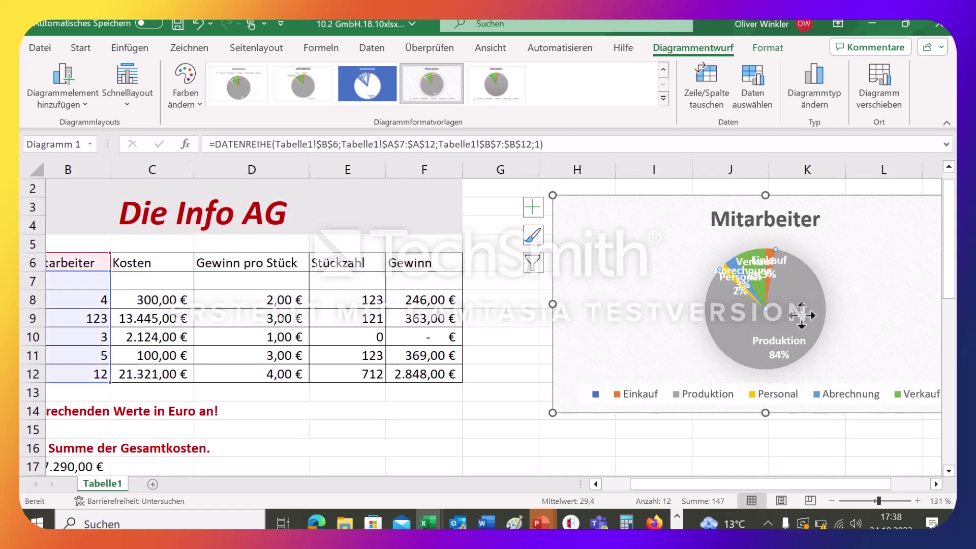
{"action": "left_click", "coordinate": [852, 326]}
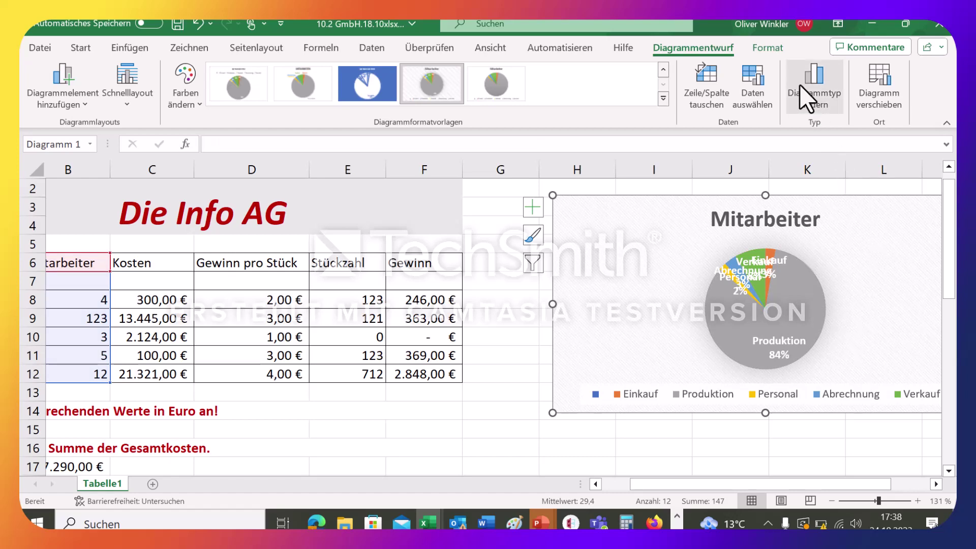
Change the chart type to Säule > Gruppierte Säulen, with Produktion's bar at 123.
{"action": "left_click", "coordinate": [808, 97]}
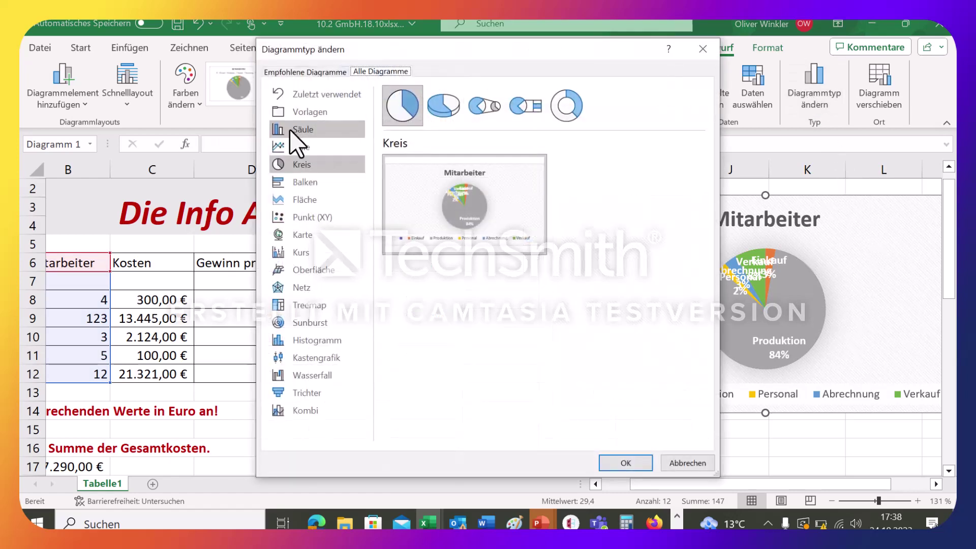
{"action": "left_click", "coordinate": [302, 147]}
{"action": "left_click", "coordinate": [301, 130]}
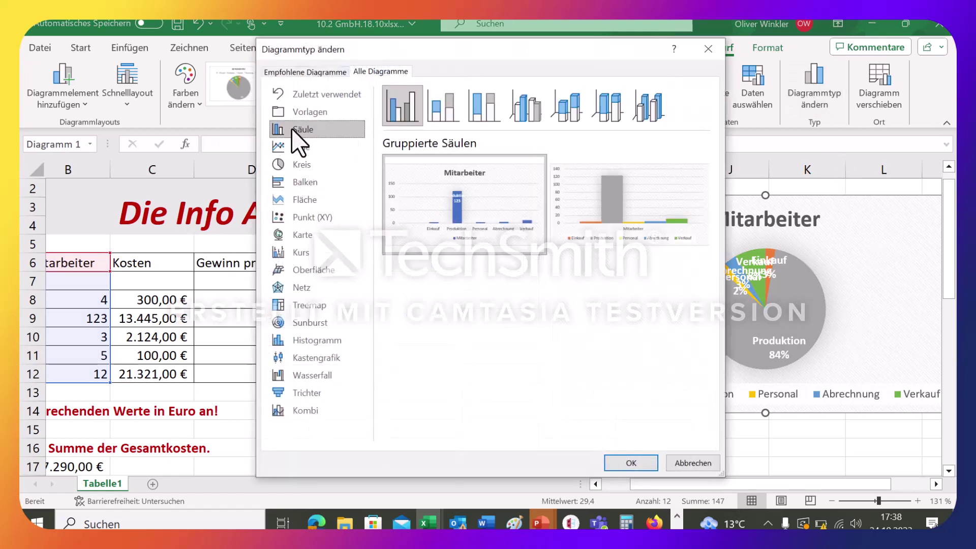
{"action": "left_click", "coordinate": [626, 463]}
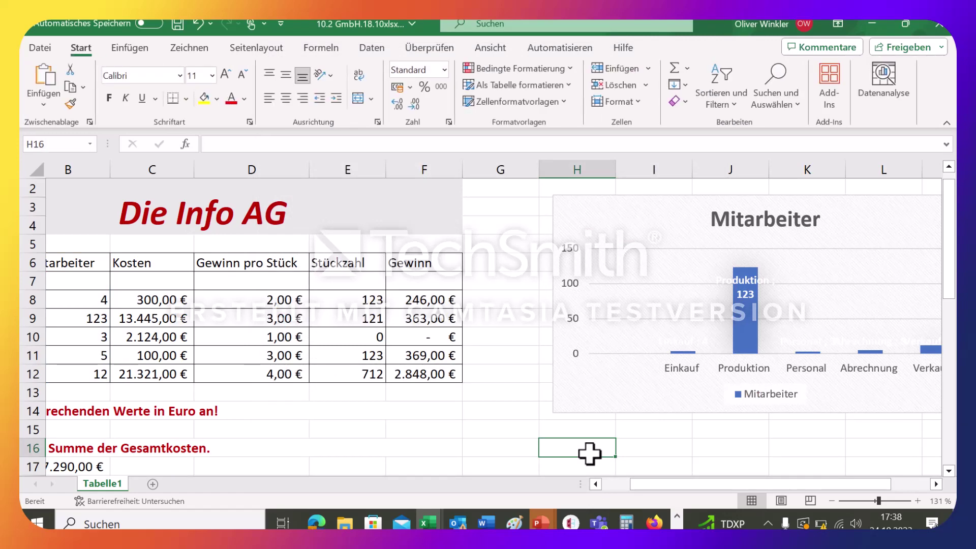
{"action": "scroll", "coordinate": [395, 354], "scroll_direction": "down", "scroll_amount": 3, "text": "ctrl"}
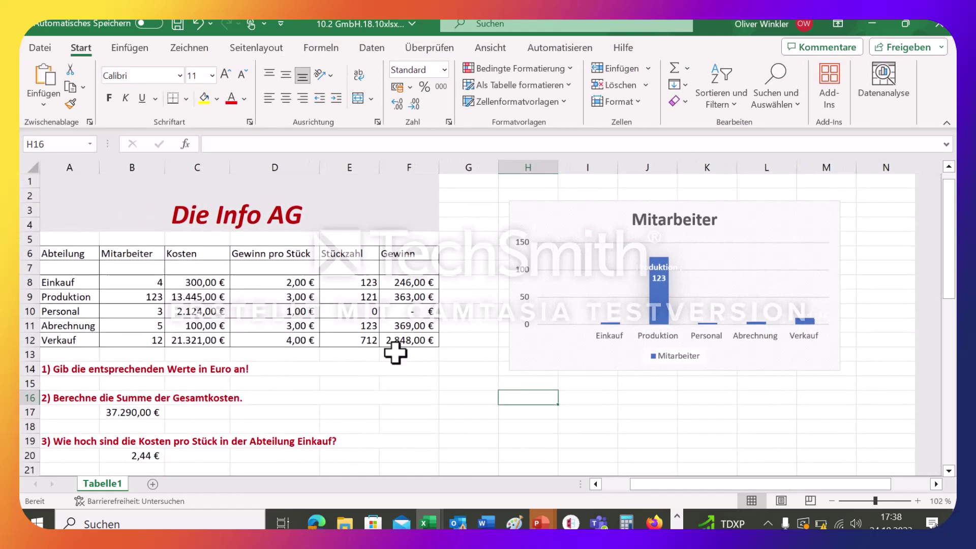